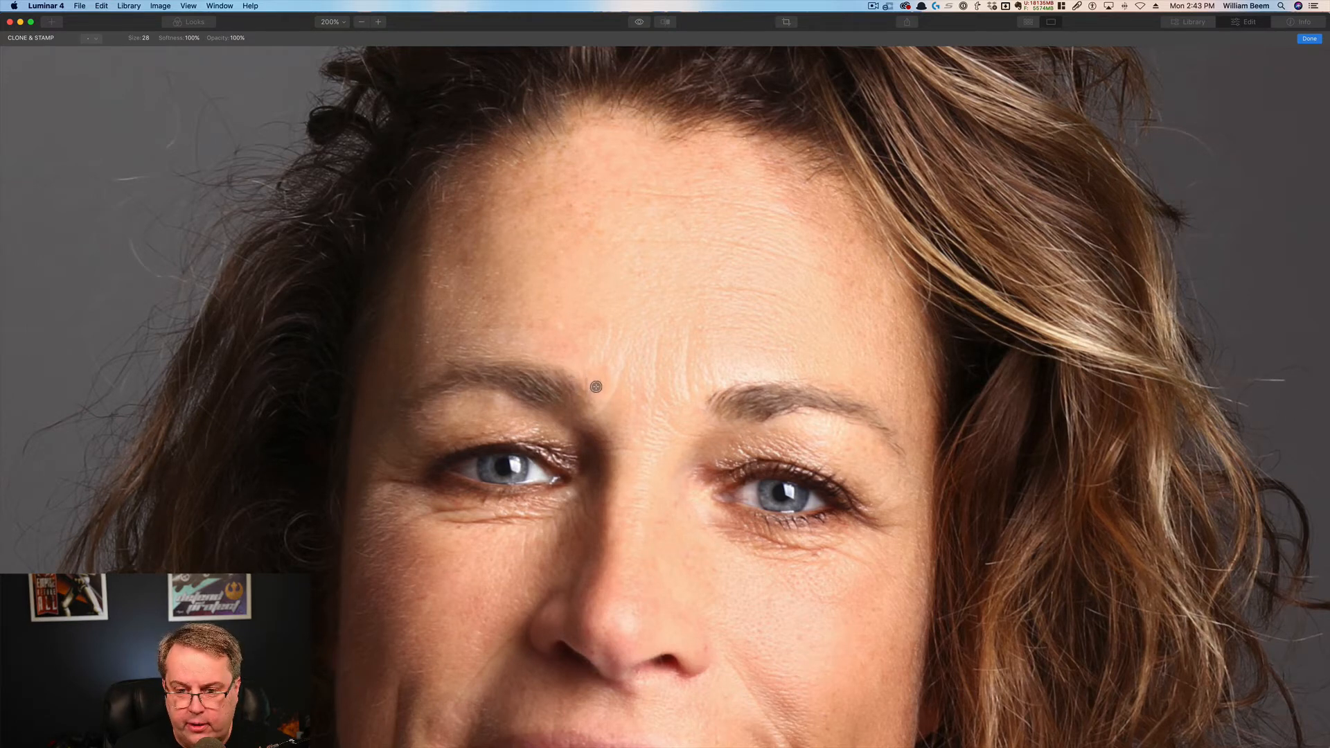
Retouch the small skin blemishes beside the inner eyebrow and on the shadowed cheek with Clone & Stamp.
left_click(596, 389, "alt")
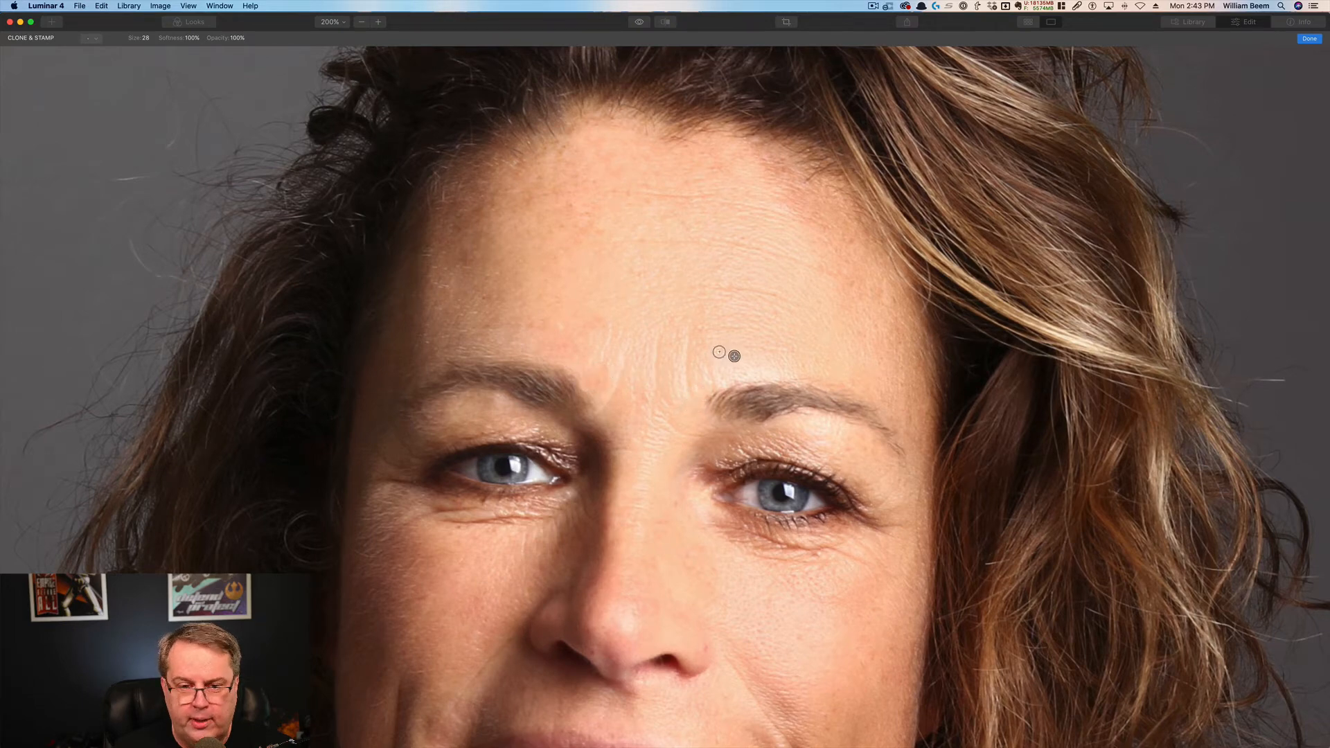
left_click_drag(693, 489, 799, 281)
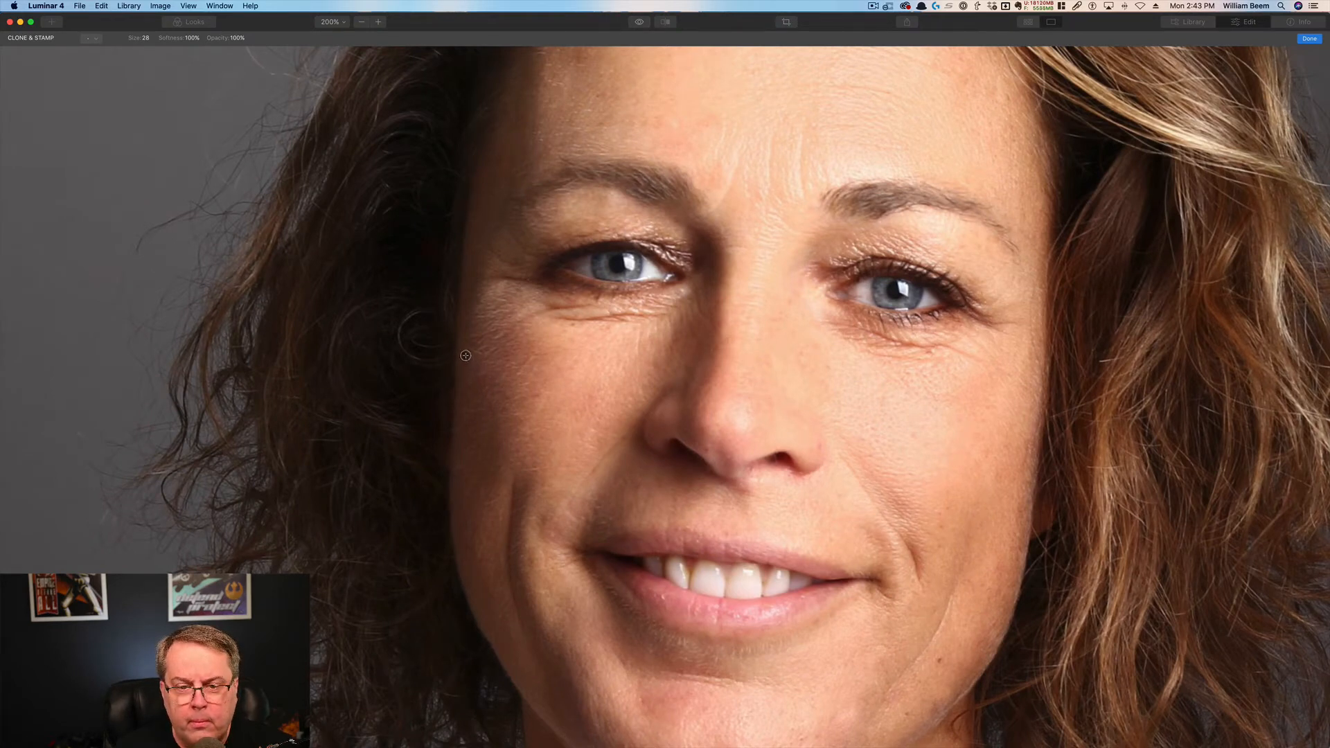
left_click(486, 387)
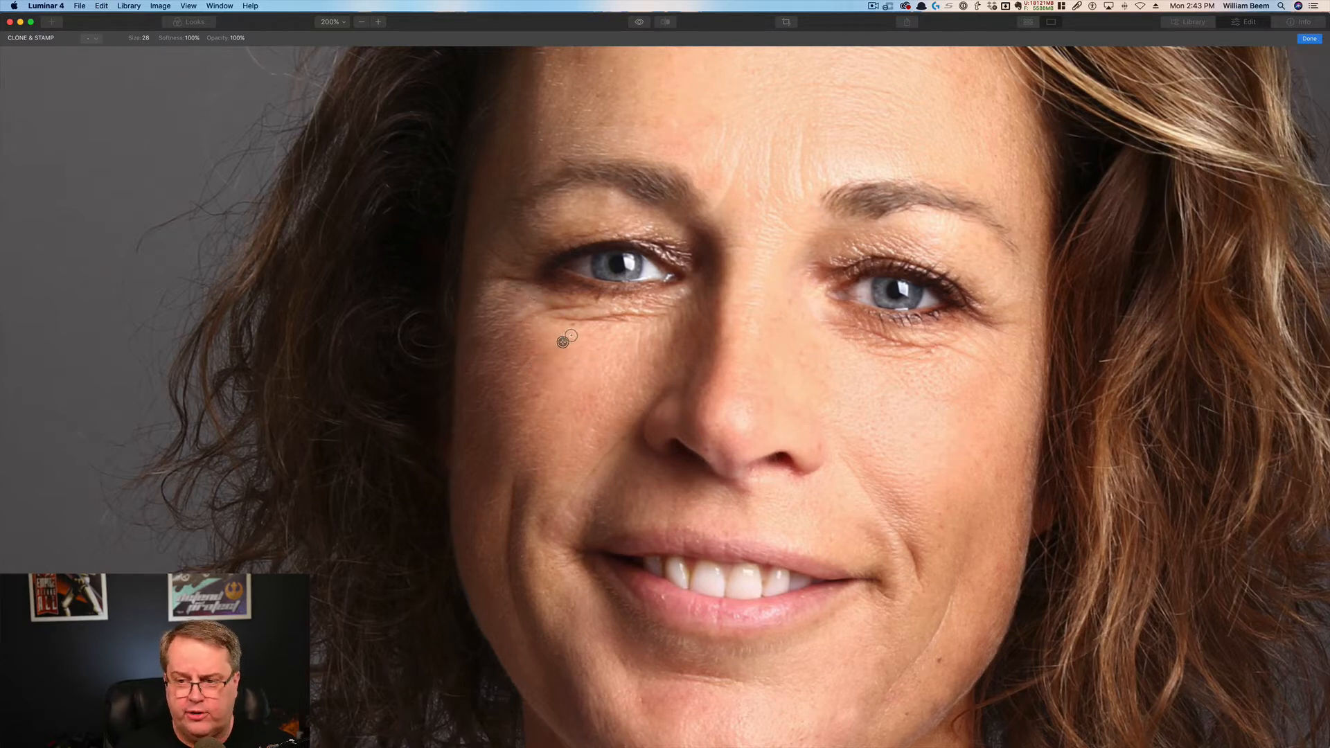
Clone out the reddish spot on the neck below the chin, sampling the clean skin next to it.
left_click_drag(873, 556, 832, 341)
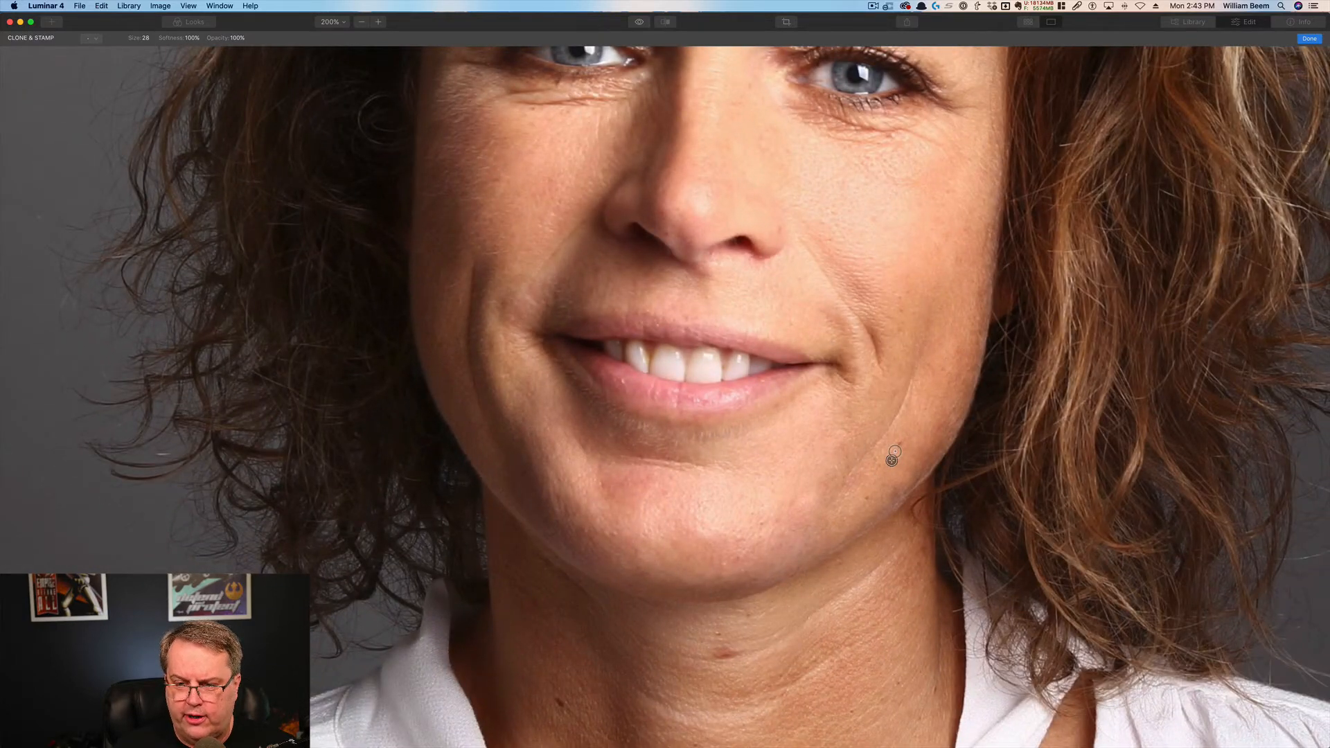
left_click_drag(783, 511, 842, 293)
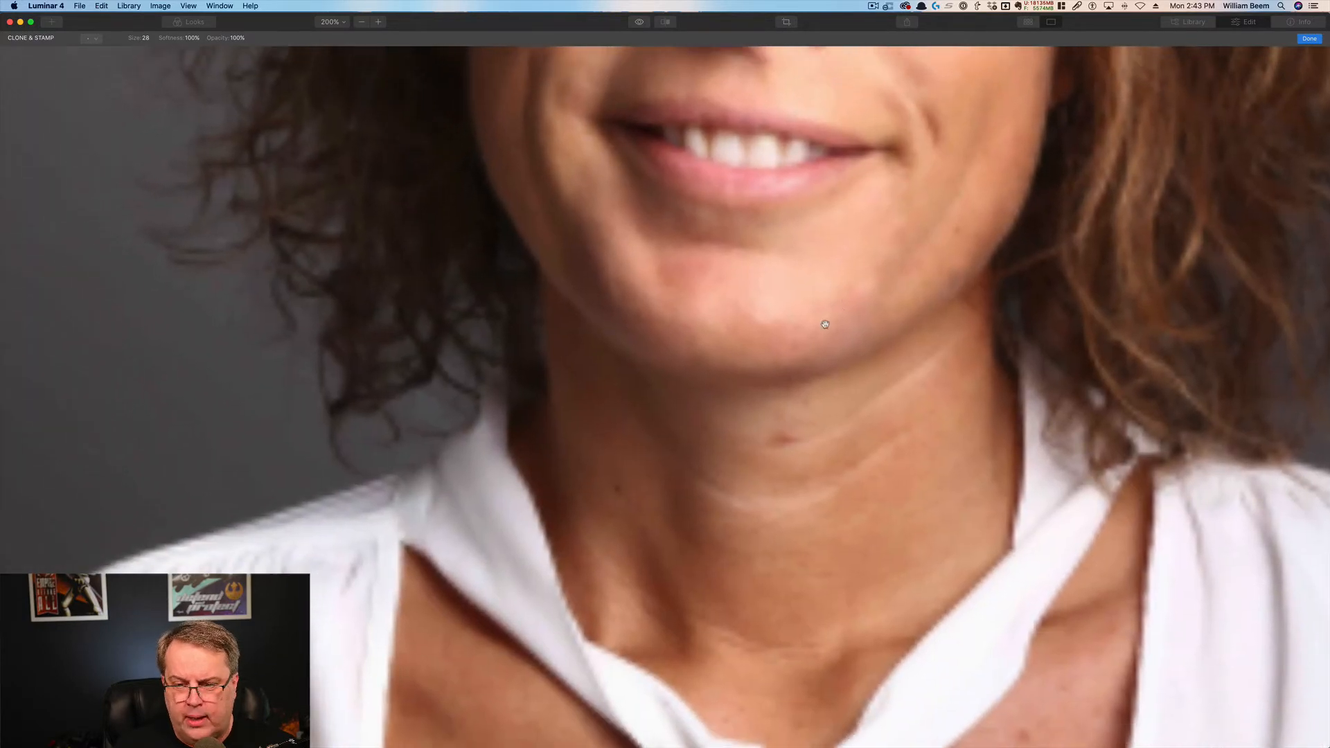
left_click(806, 453, "alt")
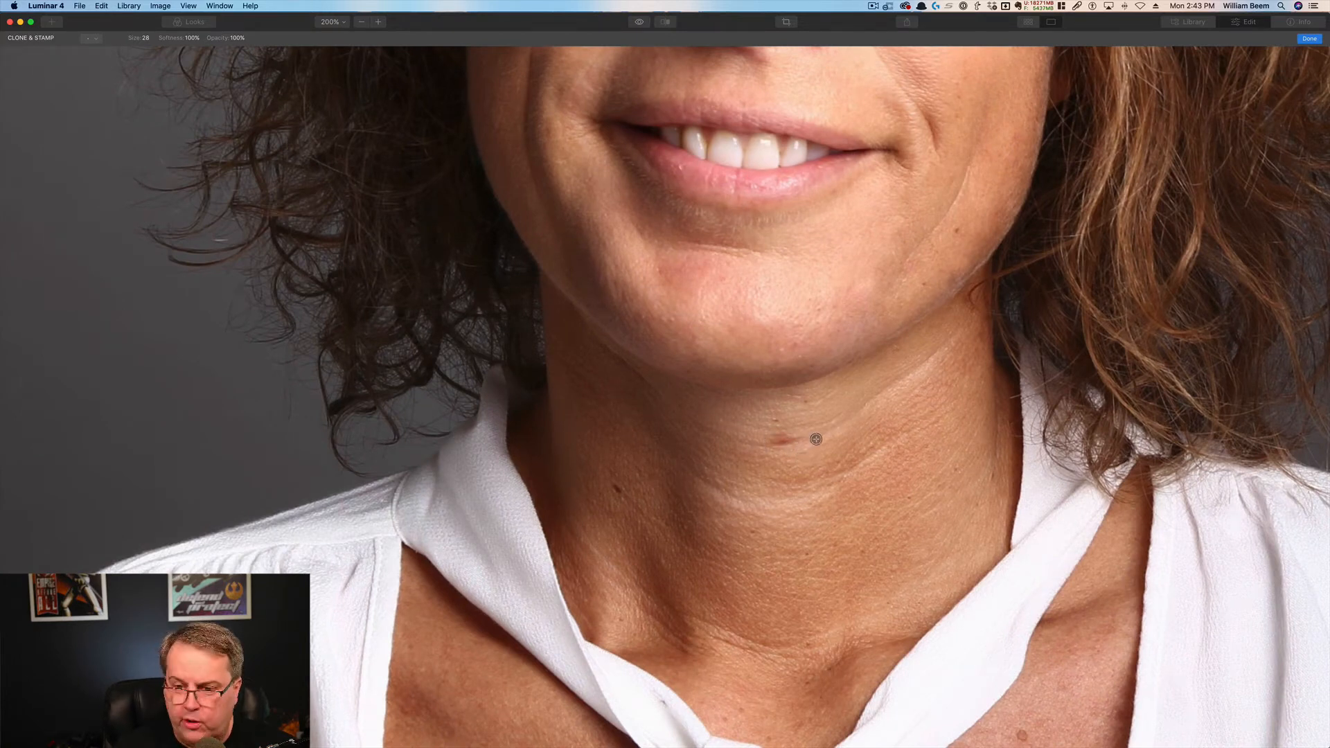
left_click(821, 437, "alt")
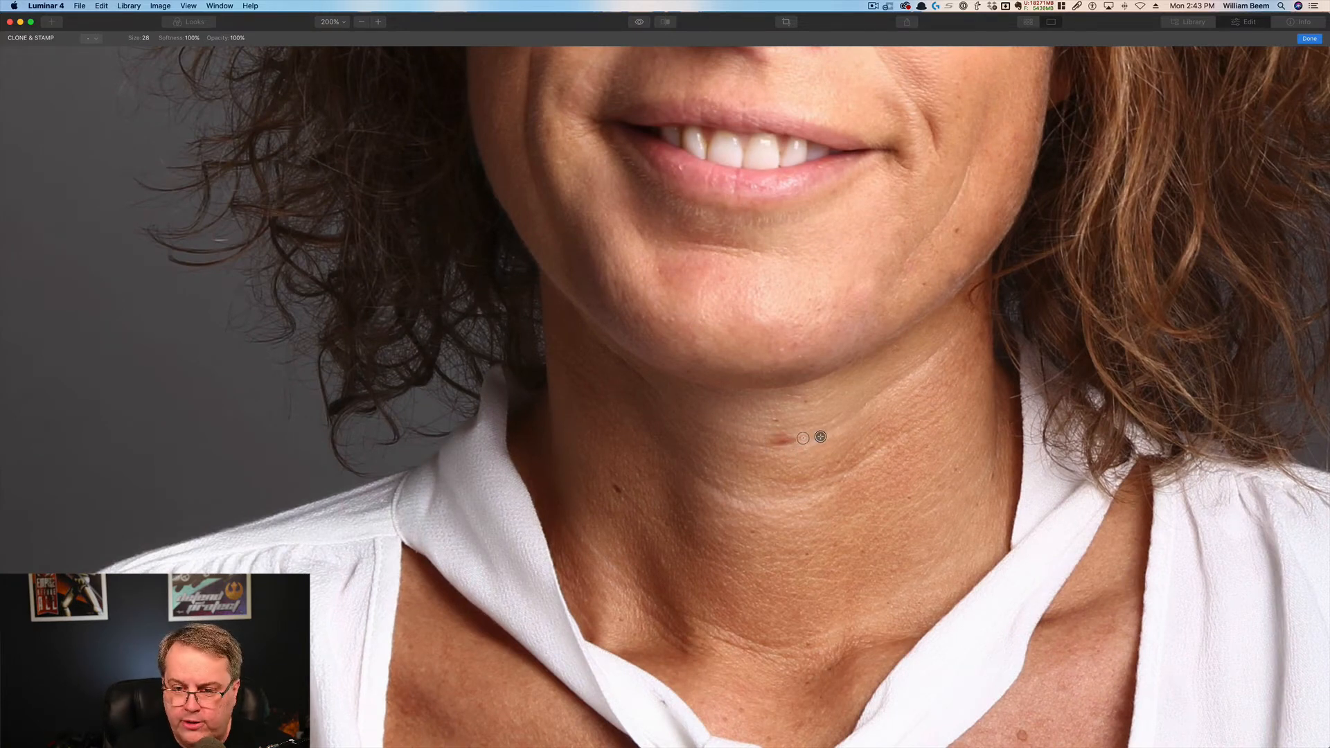
left_click_drag(801, 439, 778, 441)
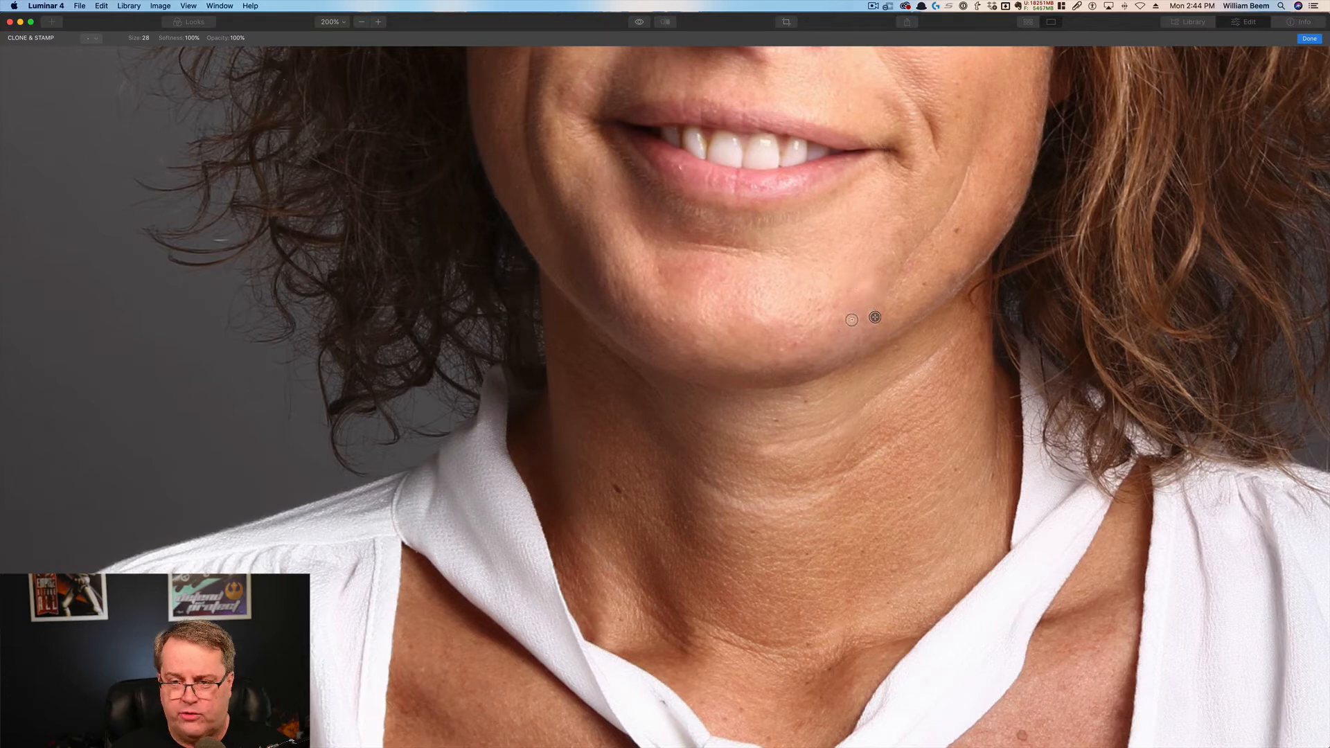
Clone out the small red spot on the chest above the two dark moles and finish Clone & Stamp.
scroll(817, 516, "down", 5)
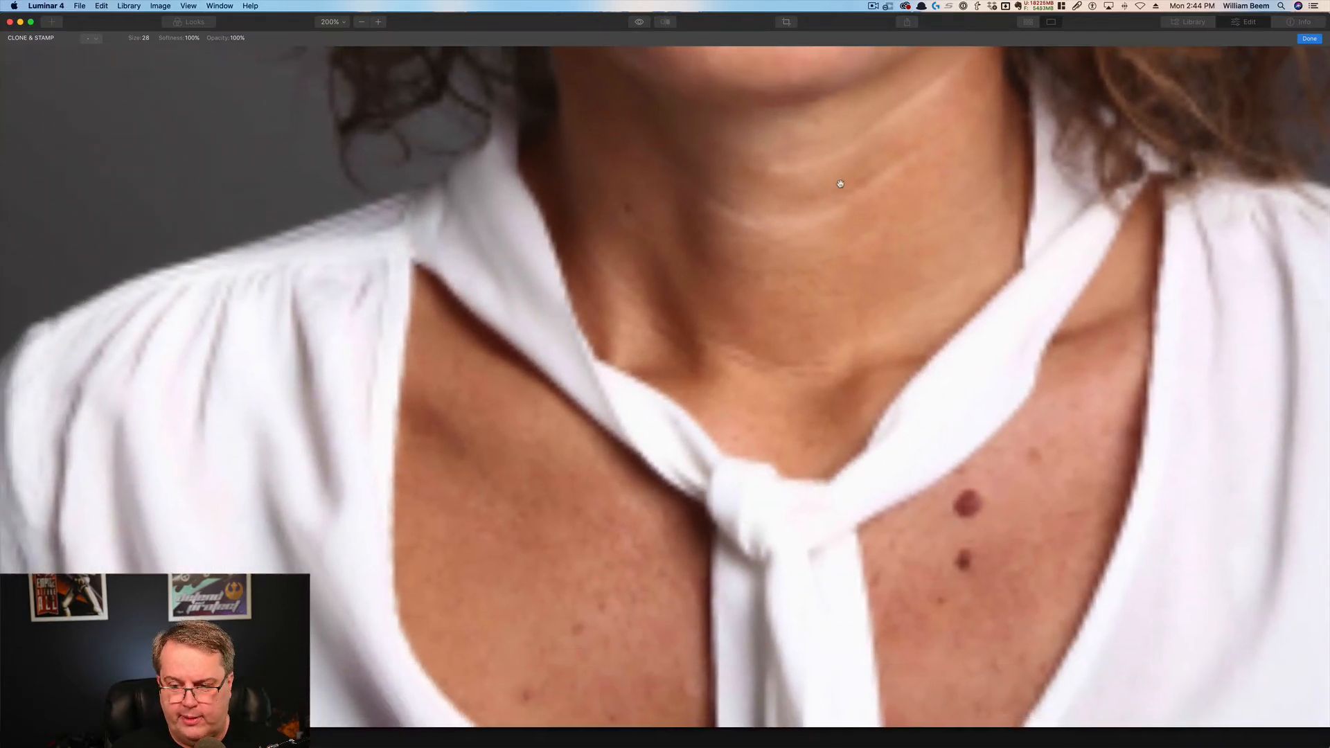
left_click_drag(659, 526, 668, 532)
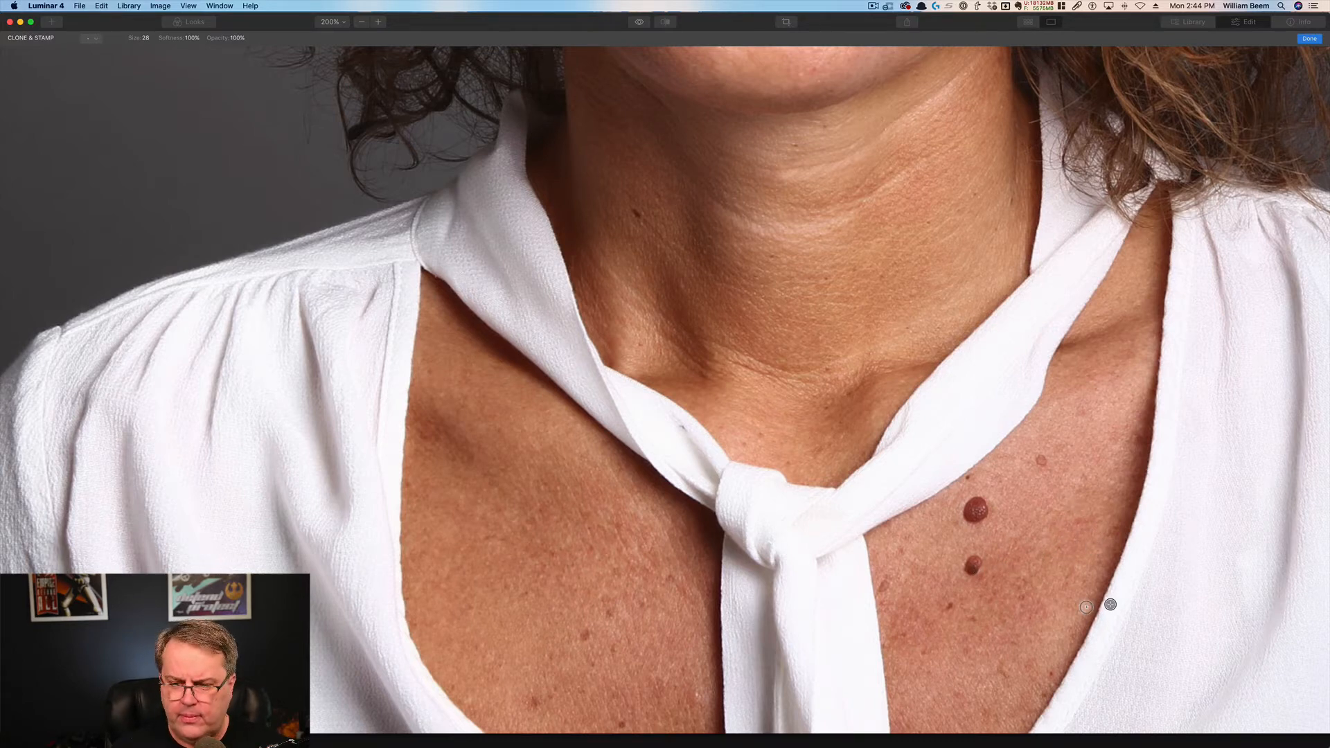
left_click(1046, 462, "alt")
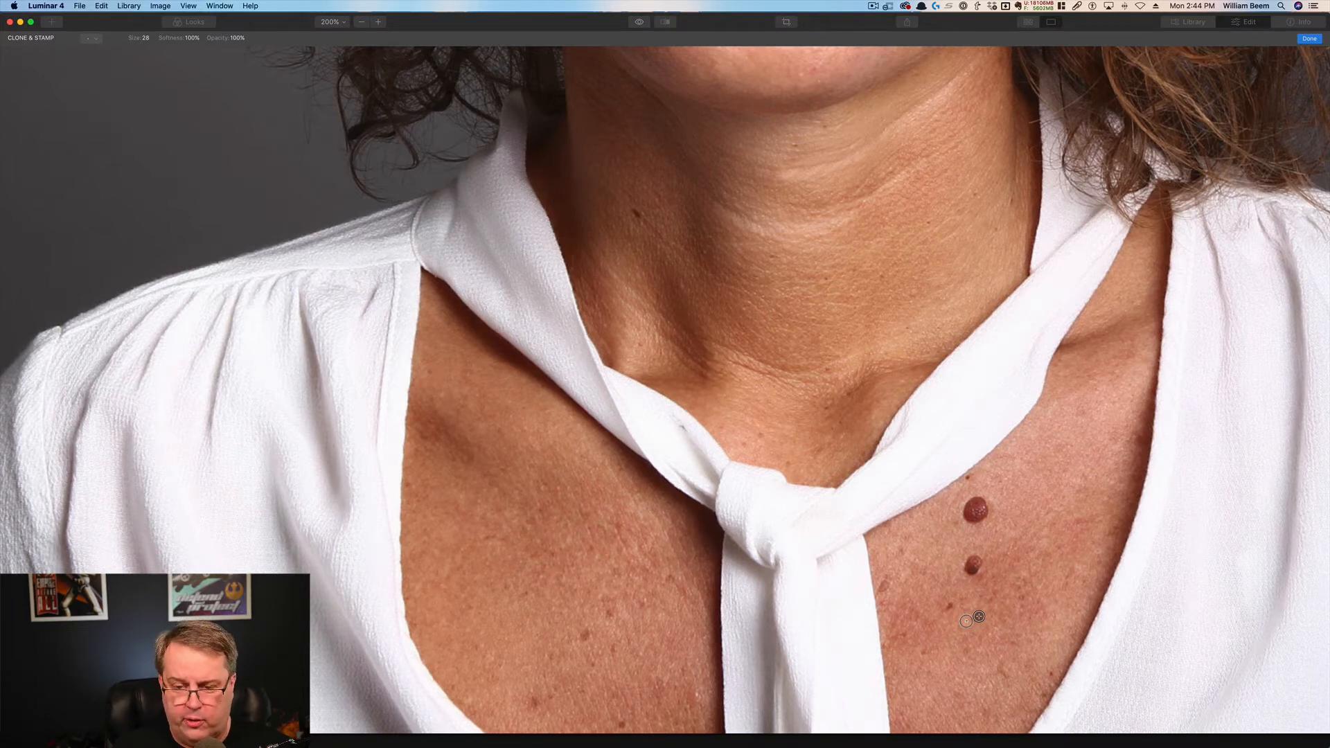
left_click(1311, 40)
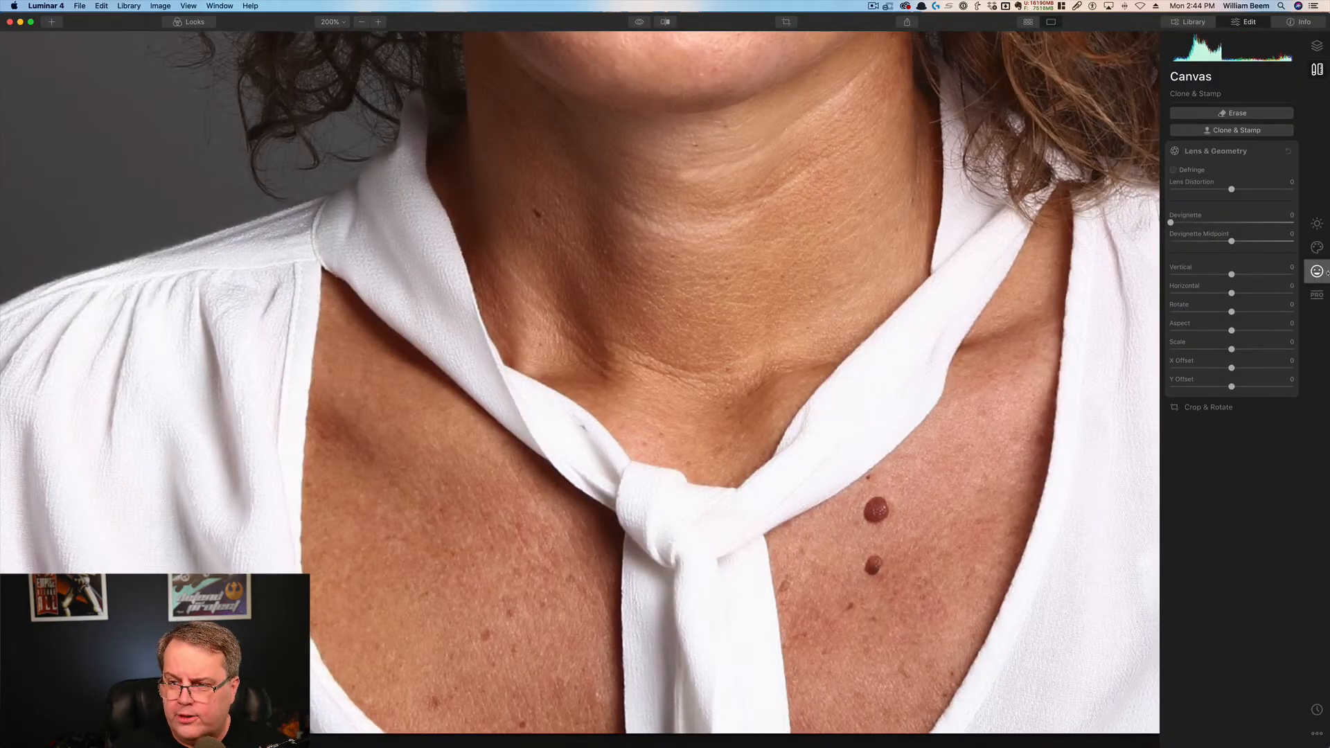
Open the AI Portrait Enhancer, fit the photo to the screen and set Face Light to 17.
left_click(1316, 270)
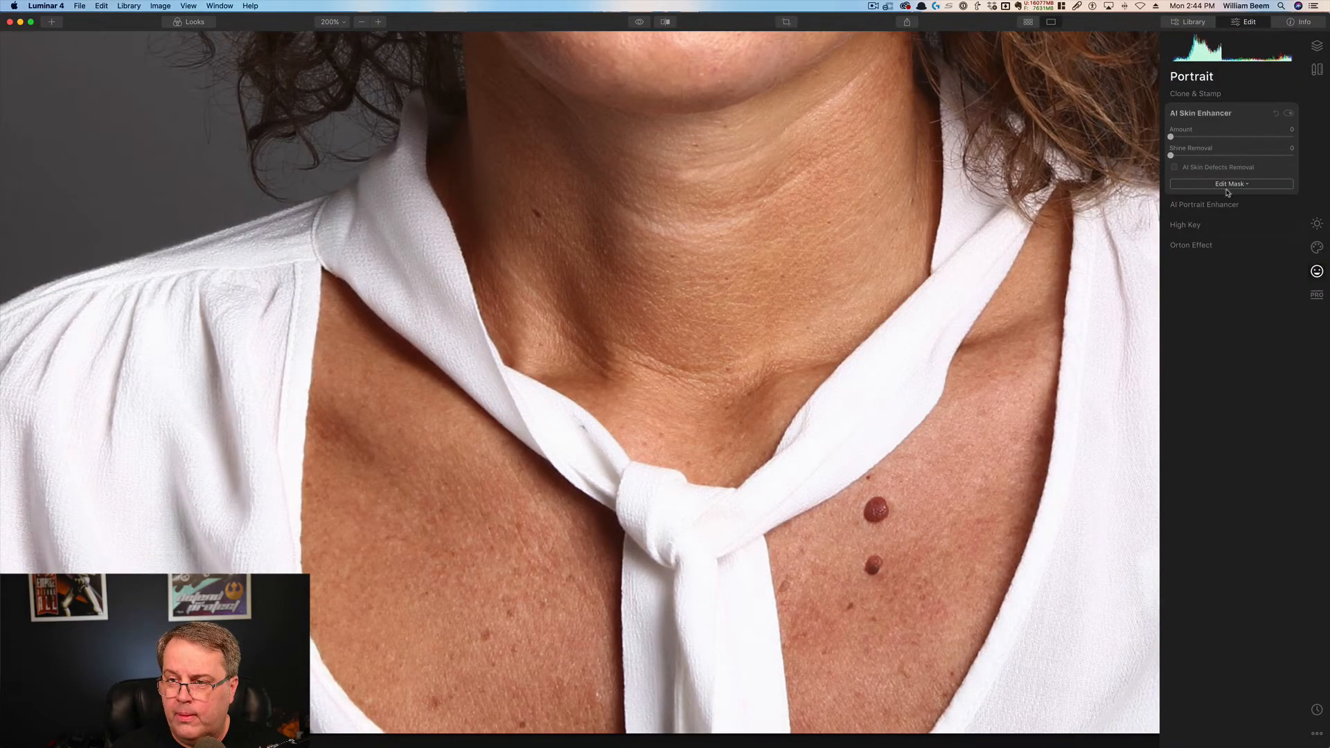
left_click(1219, 205)
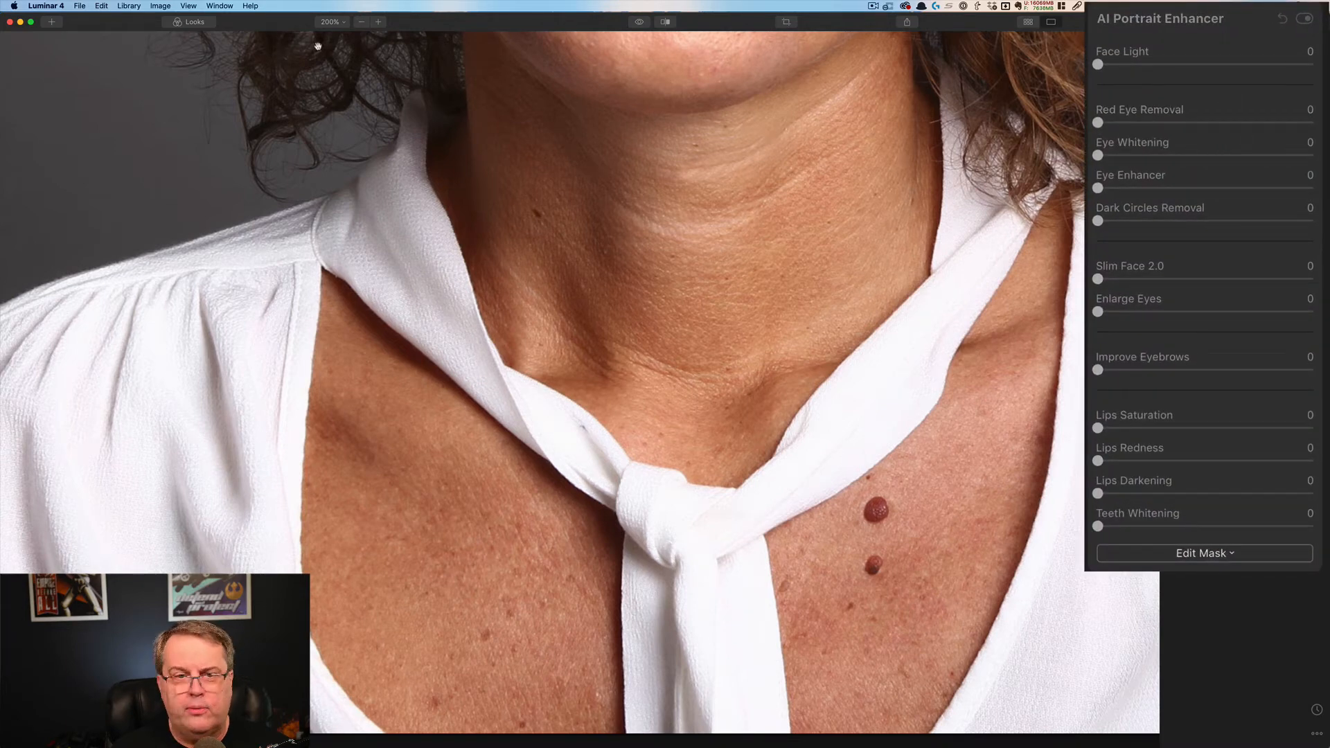
left_click(343, 23)
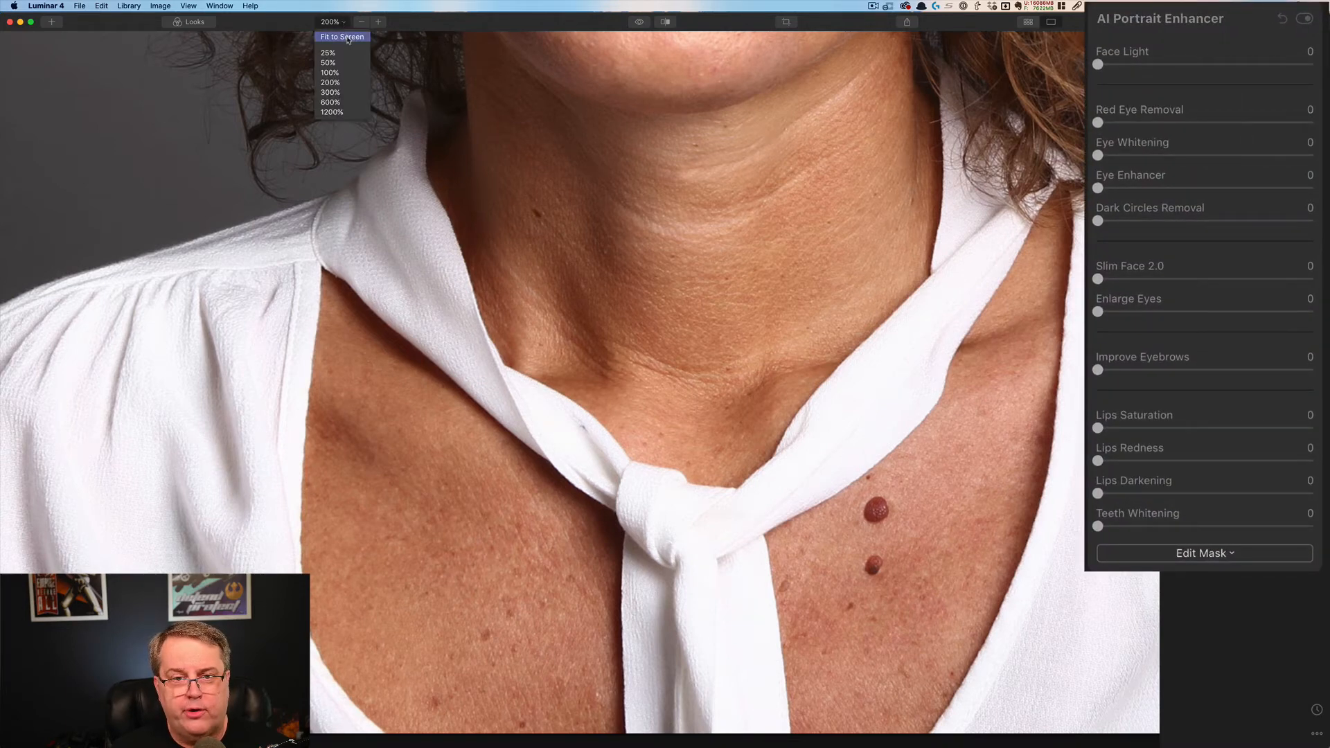
left_click(352, 40)
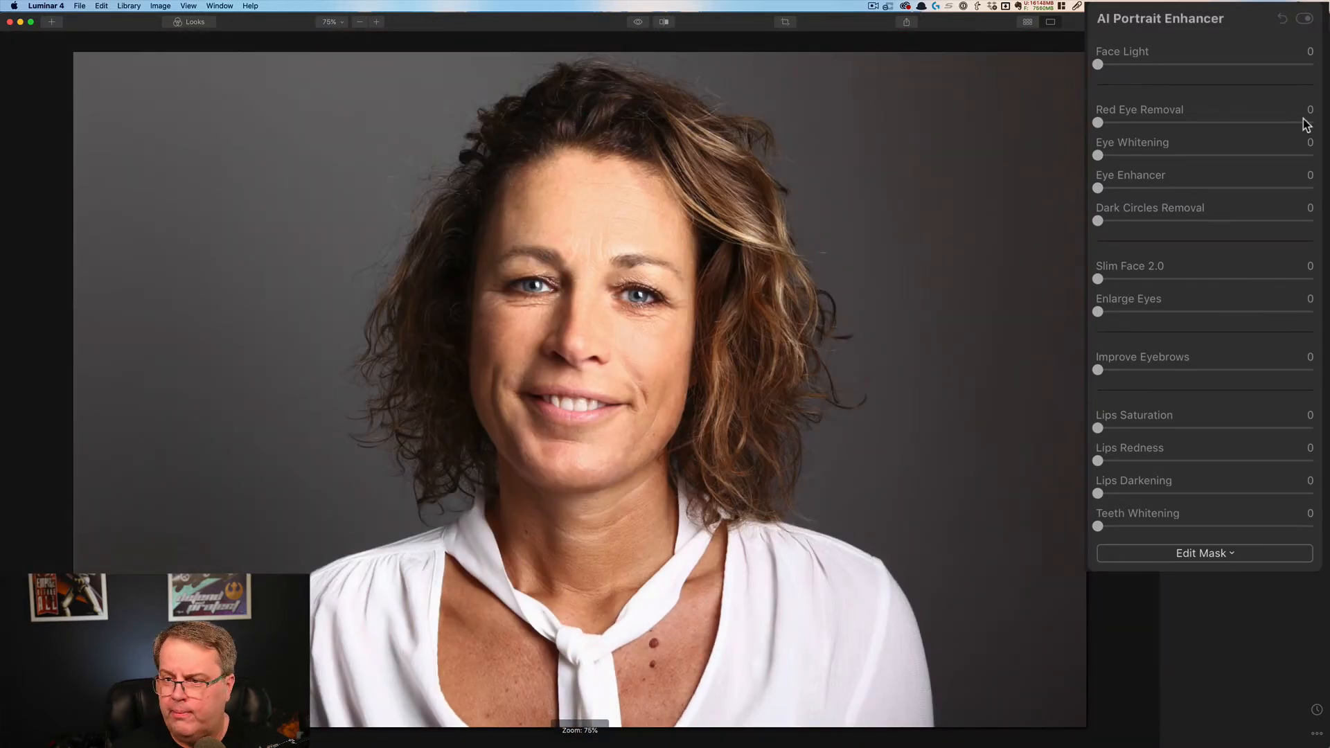
left_click(1132, 63)
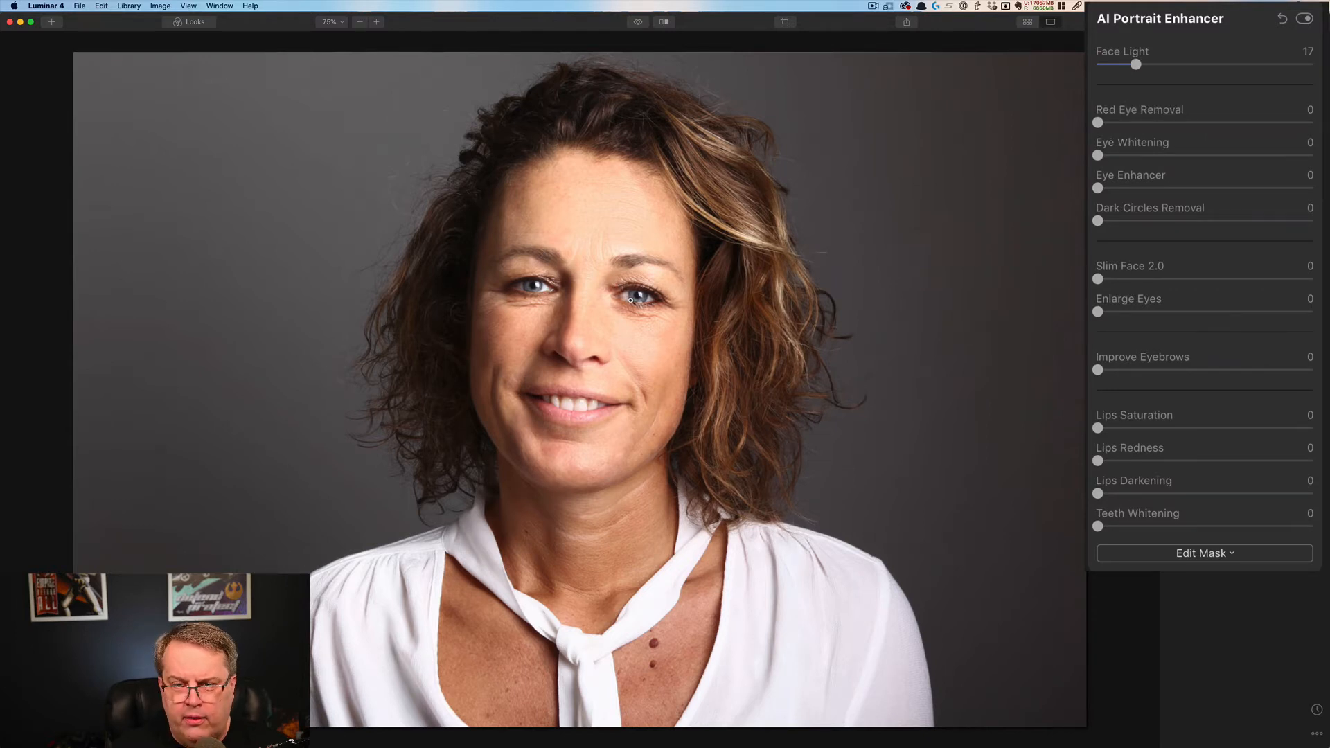
Set Eye Whitening to 18 and Eye Enhancer to 28.
left_click(1131, 155)
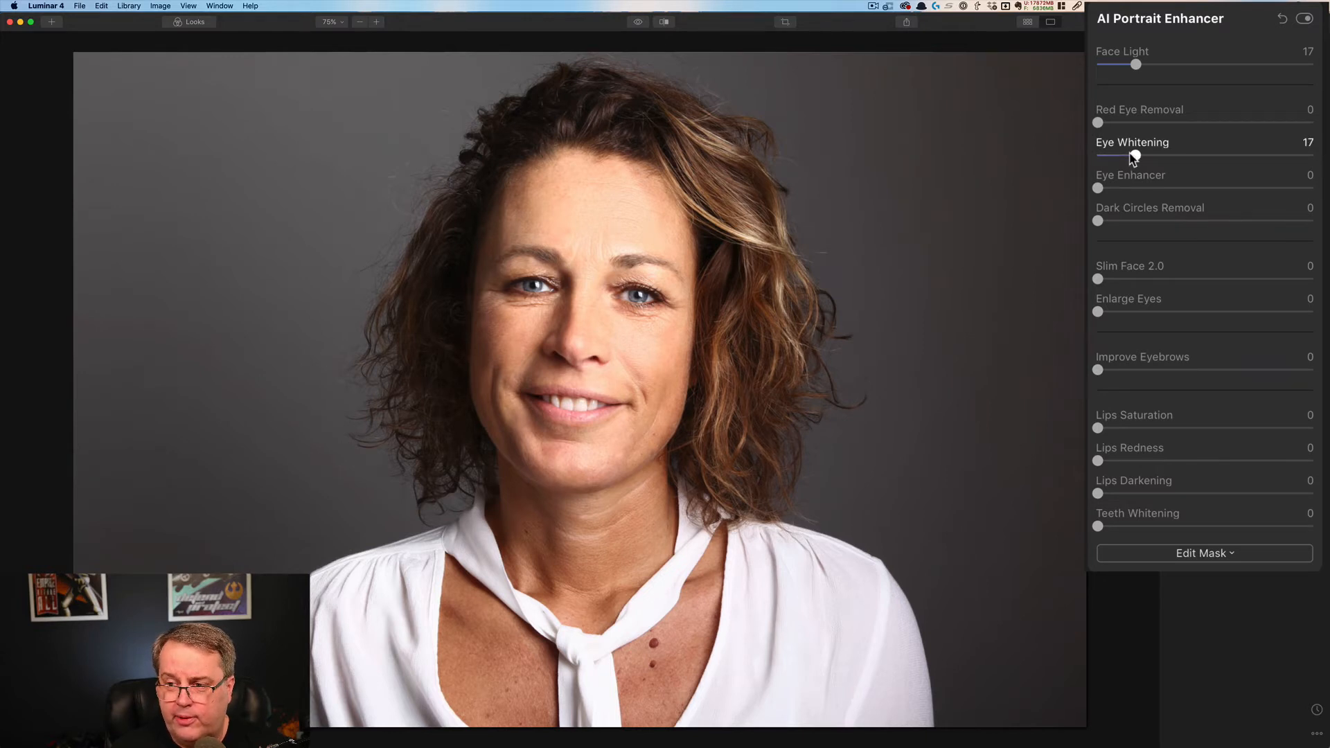
left_click_drag(1130, 154, 1133, 154)
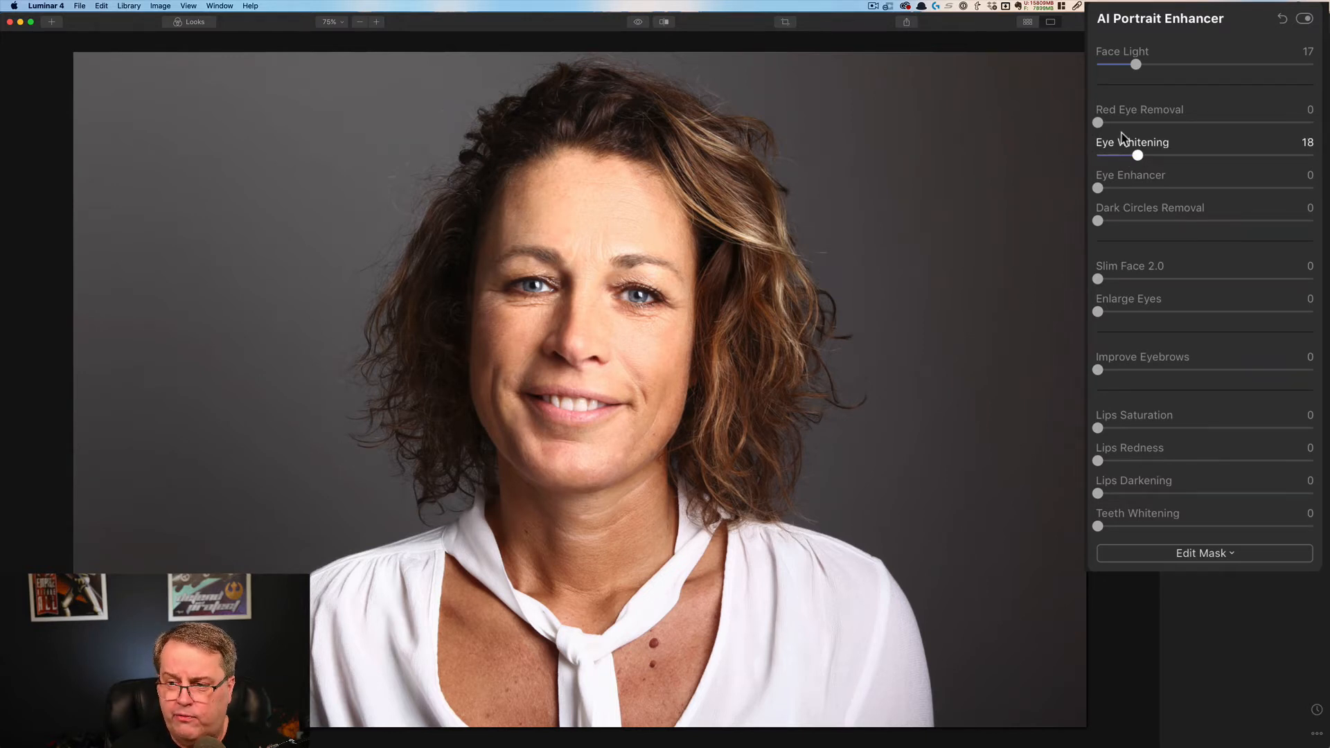
left_click(1163, 188)
left_click_drag(1164, 191, 1158, 194)
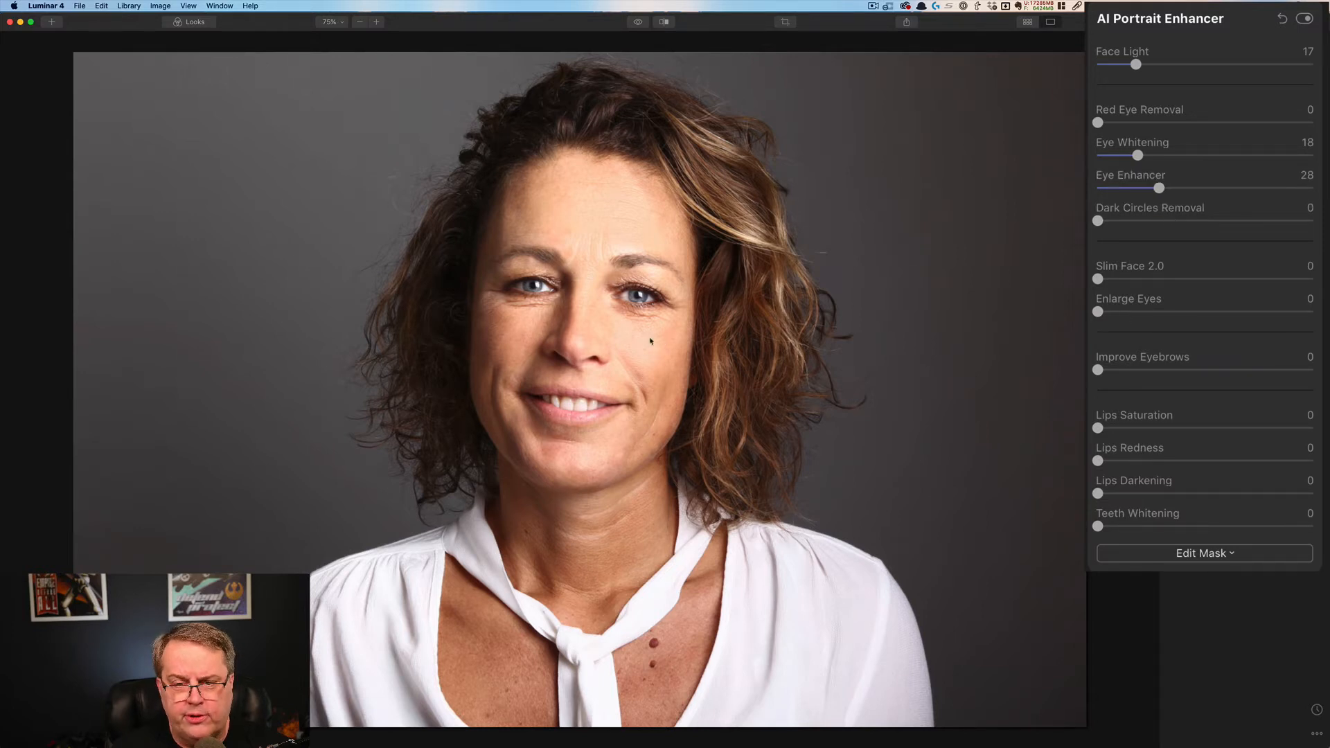
Test Eye Enhancer at 100 on a 200% close-up of the eyes and settle it at 29.
left_click(341, 23)
left_click(344, 76)
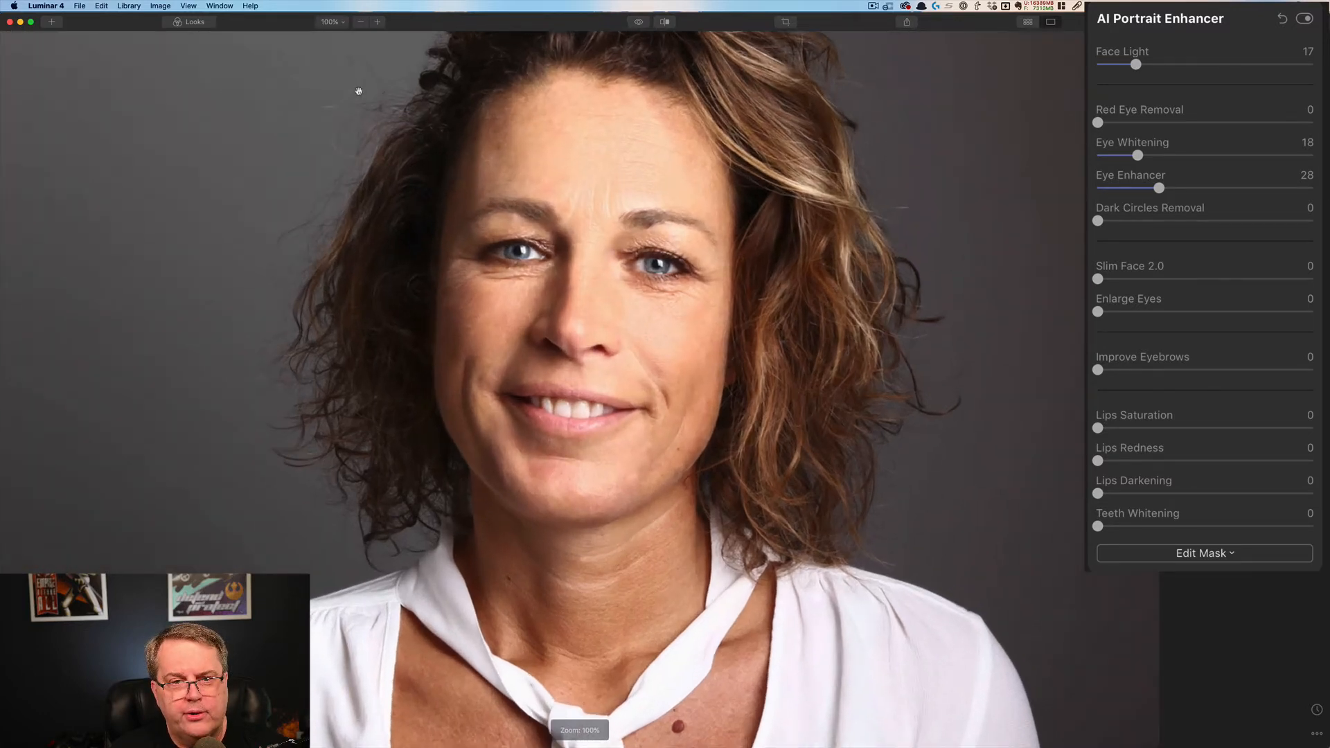
left_click(340, 24)
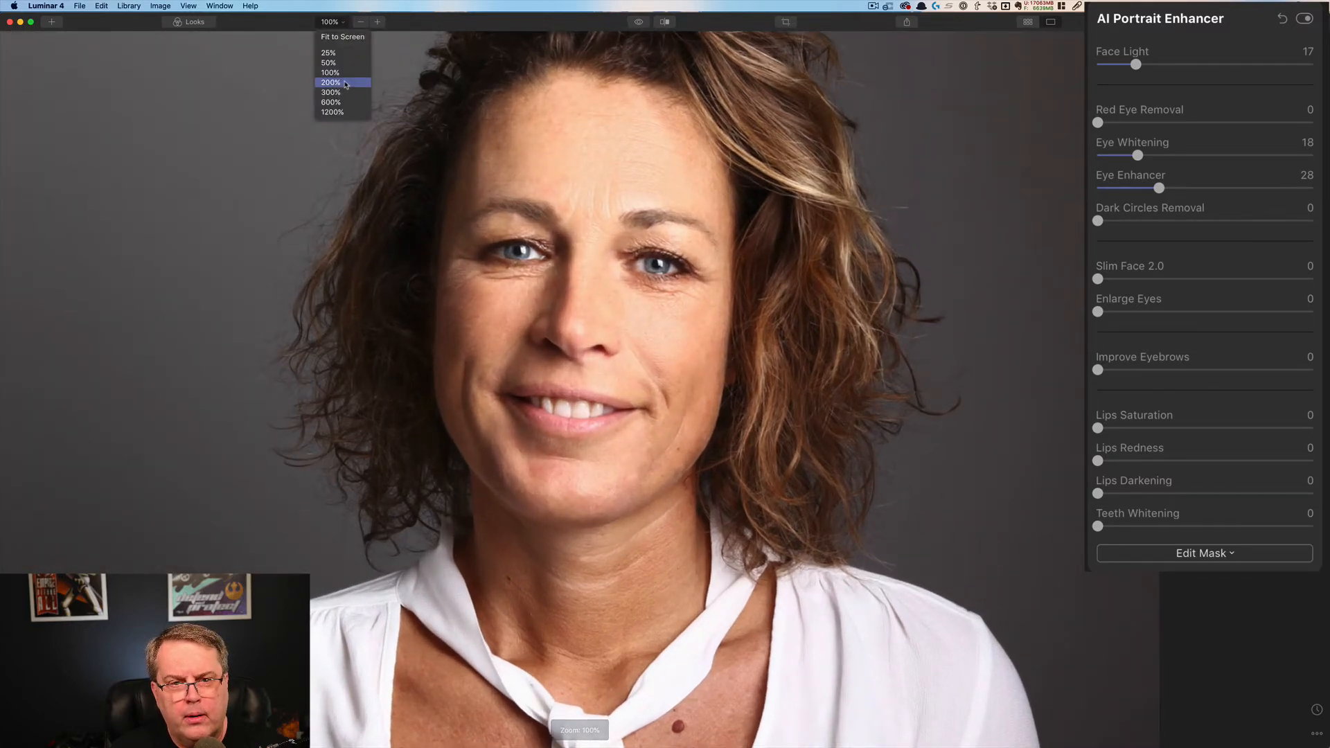
left_click(345, 86)
left_click_drag(575, 195, 602, 341)
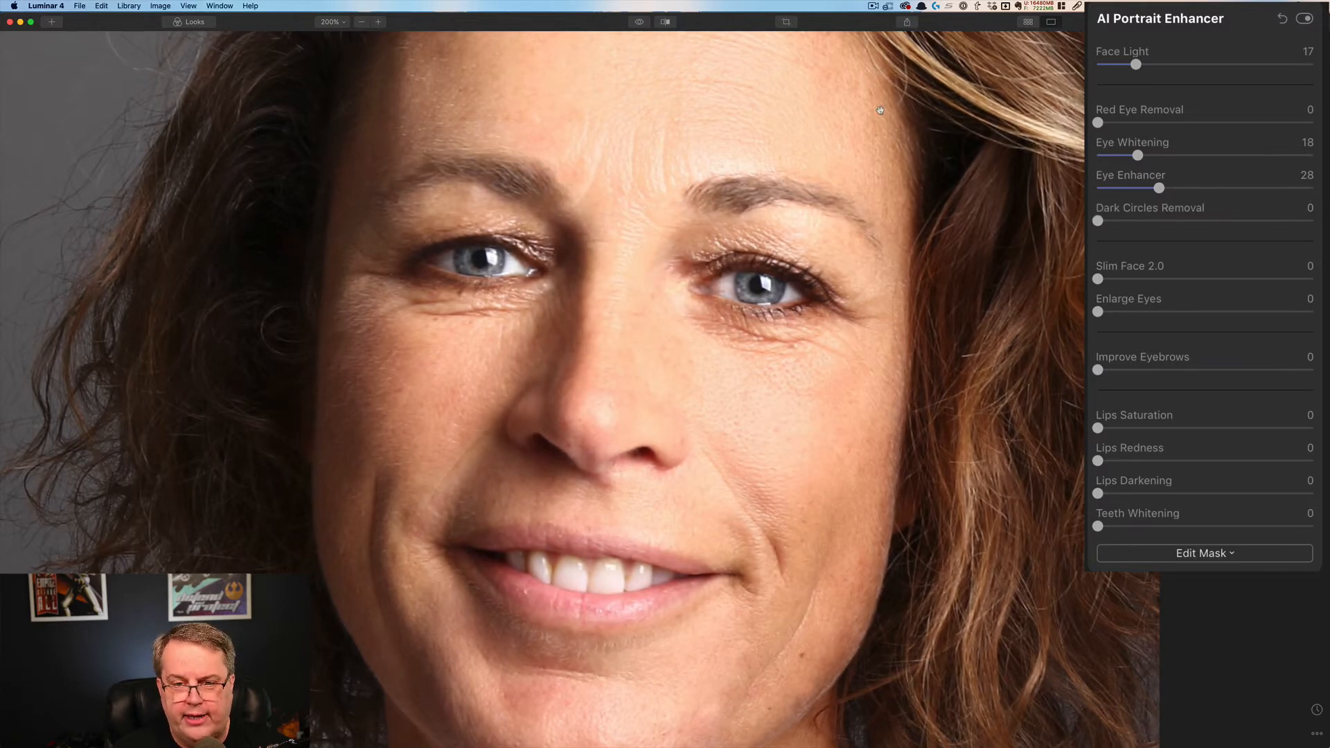
left_click(1311, 188)
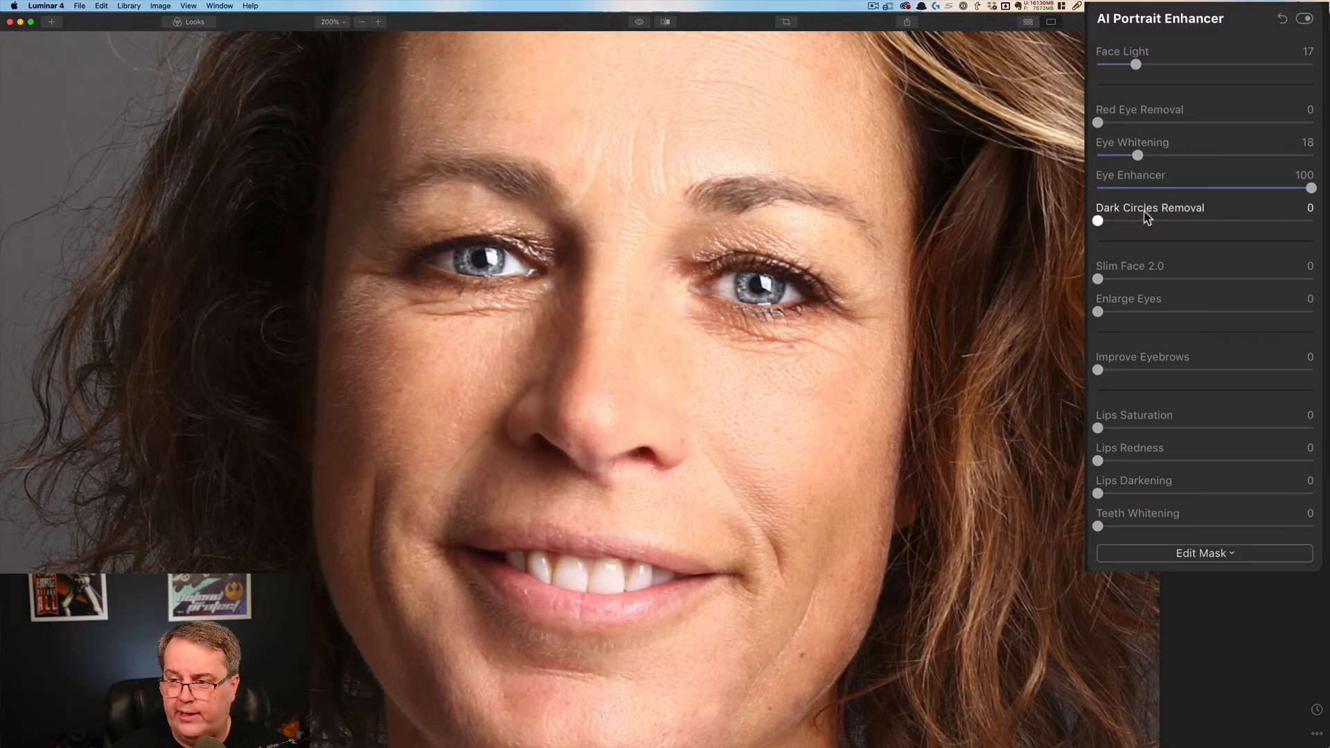
left_click_drag(1152, 188, 1135, 197)
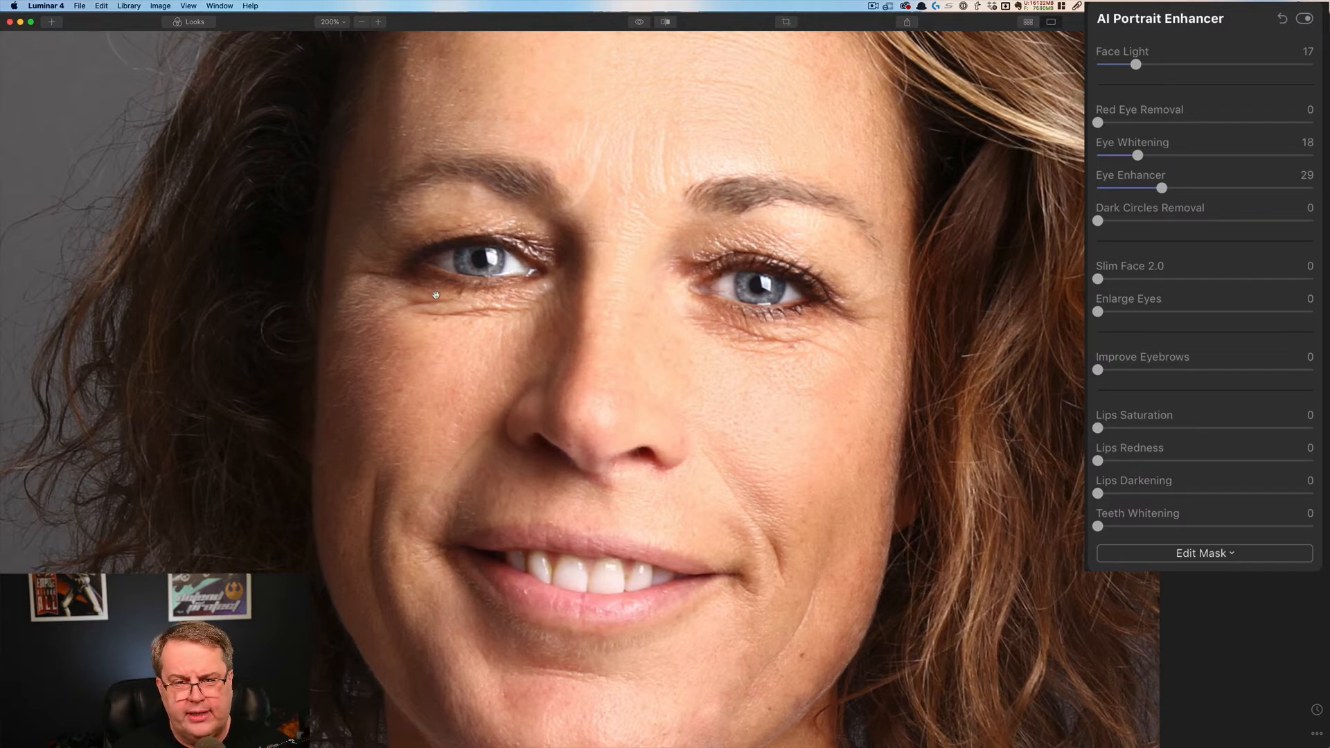
Compare weak and strong Dark Circles Removal up to 100 under the eyes and settle it at 32.
left_click(1163, 220)
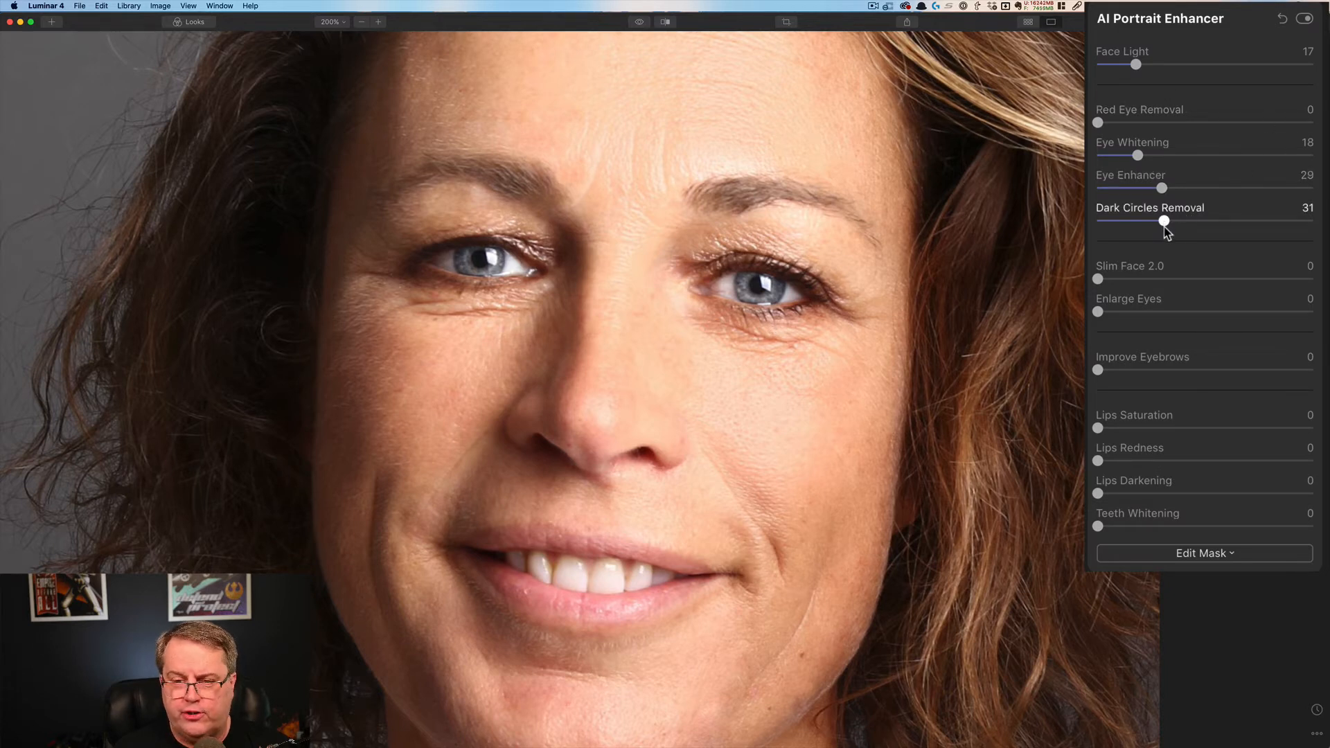
left_click_drag(1164, 222, 1311, 221)
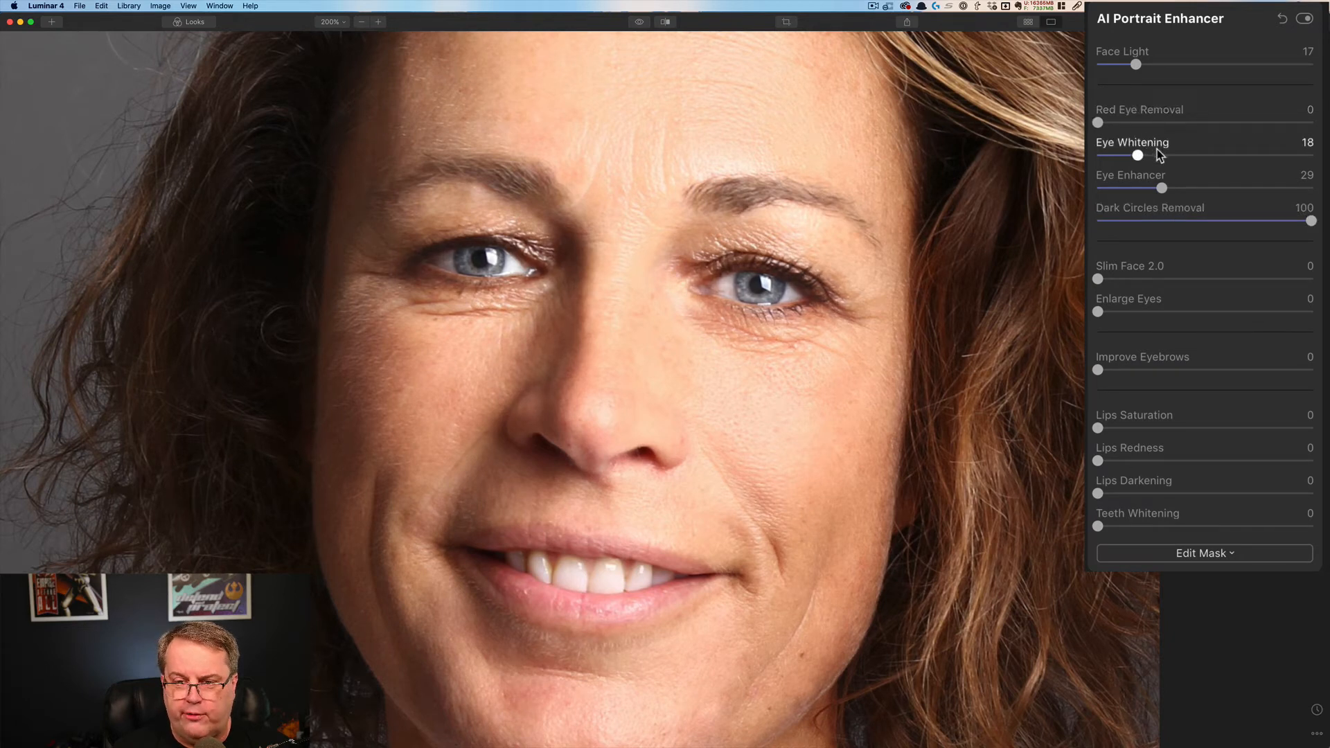
left_click(1207, 221)
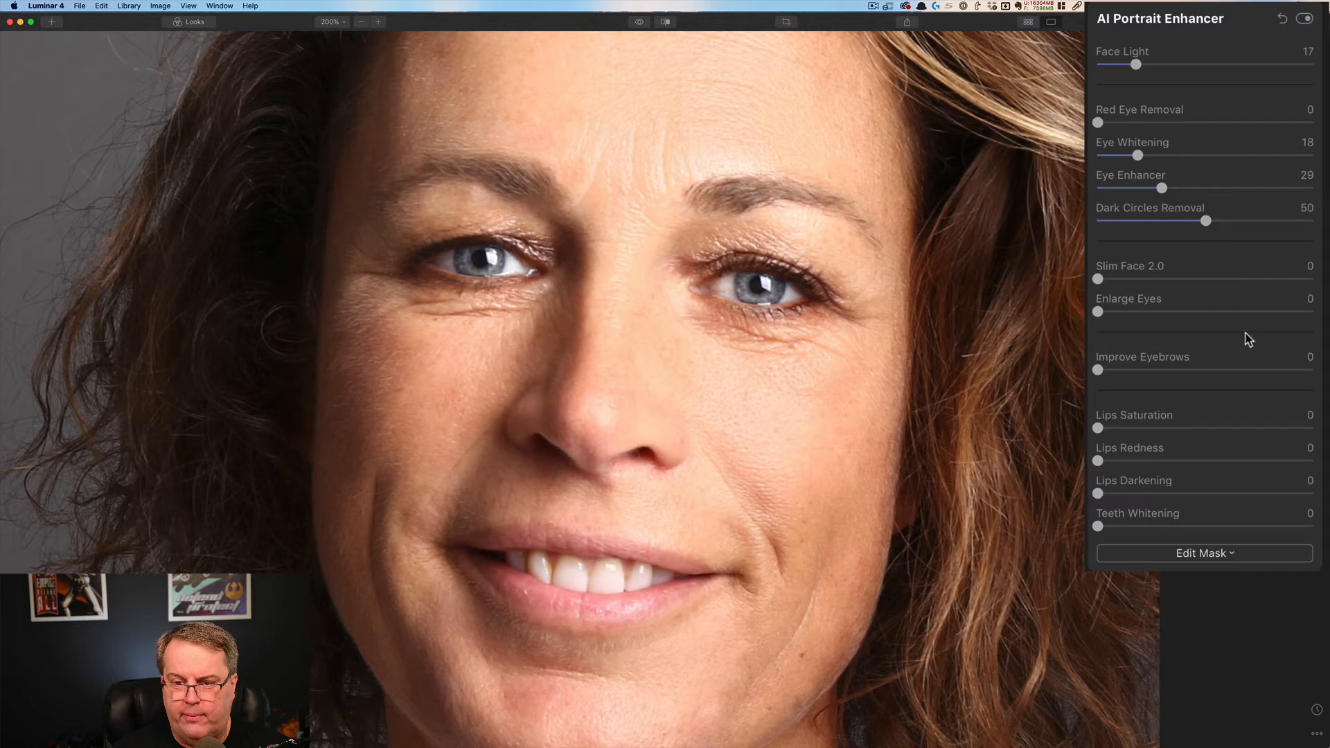
left_click(1307, 222)
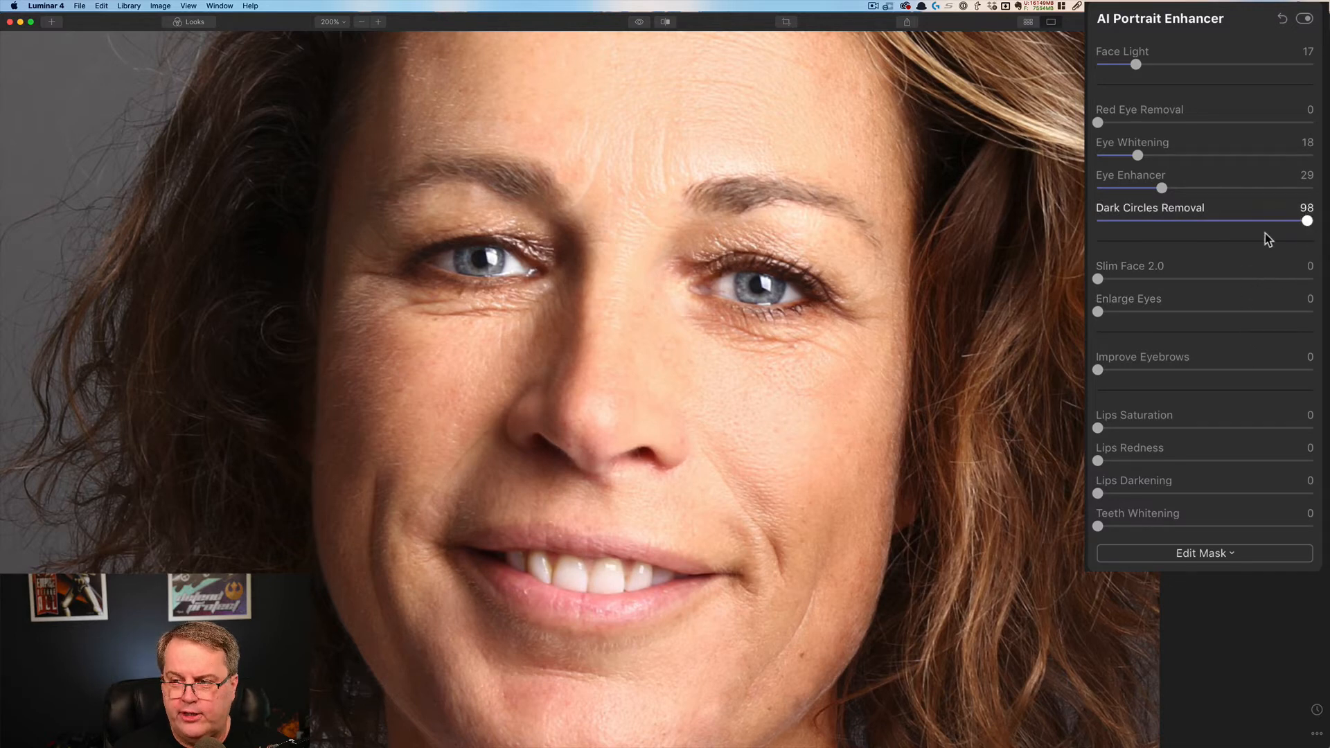
left_click(1209, 222)
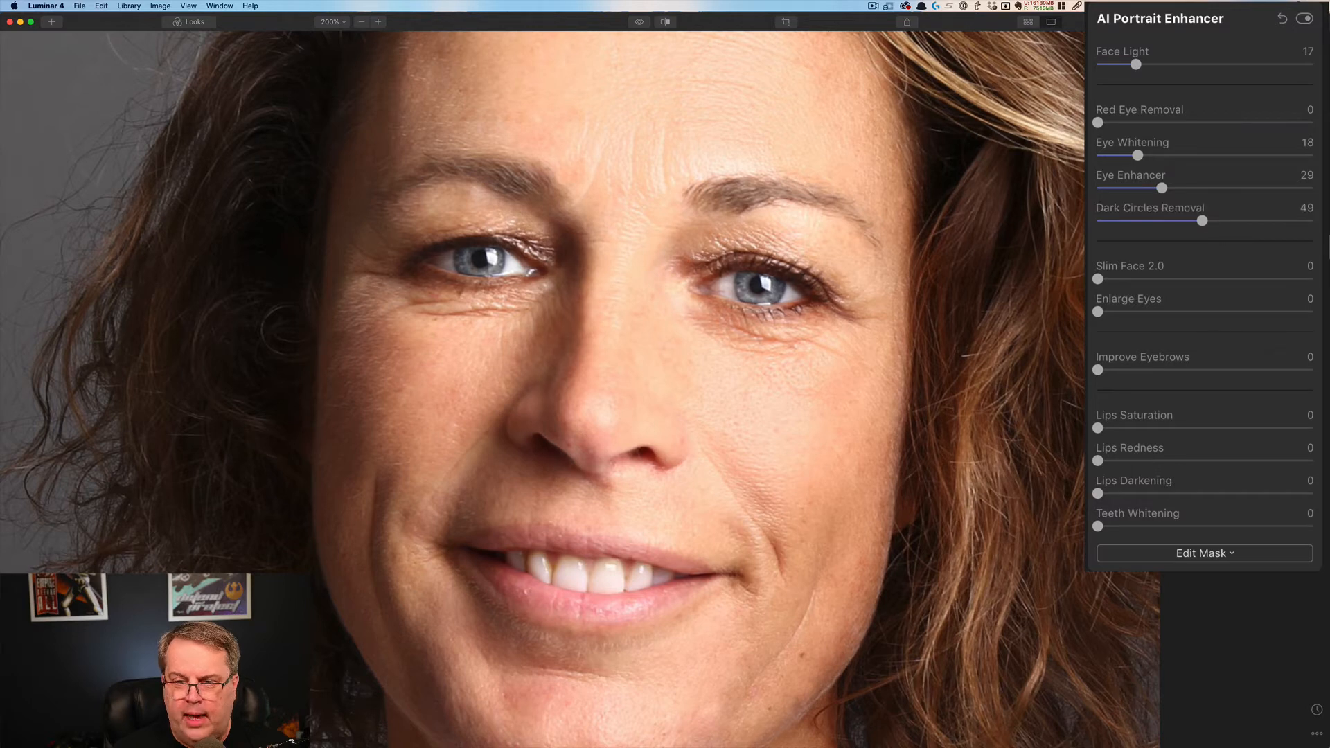
left_click_drag(1154, 222, 1166, 220)
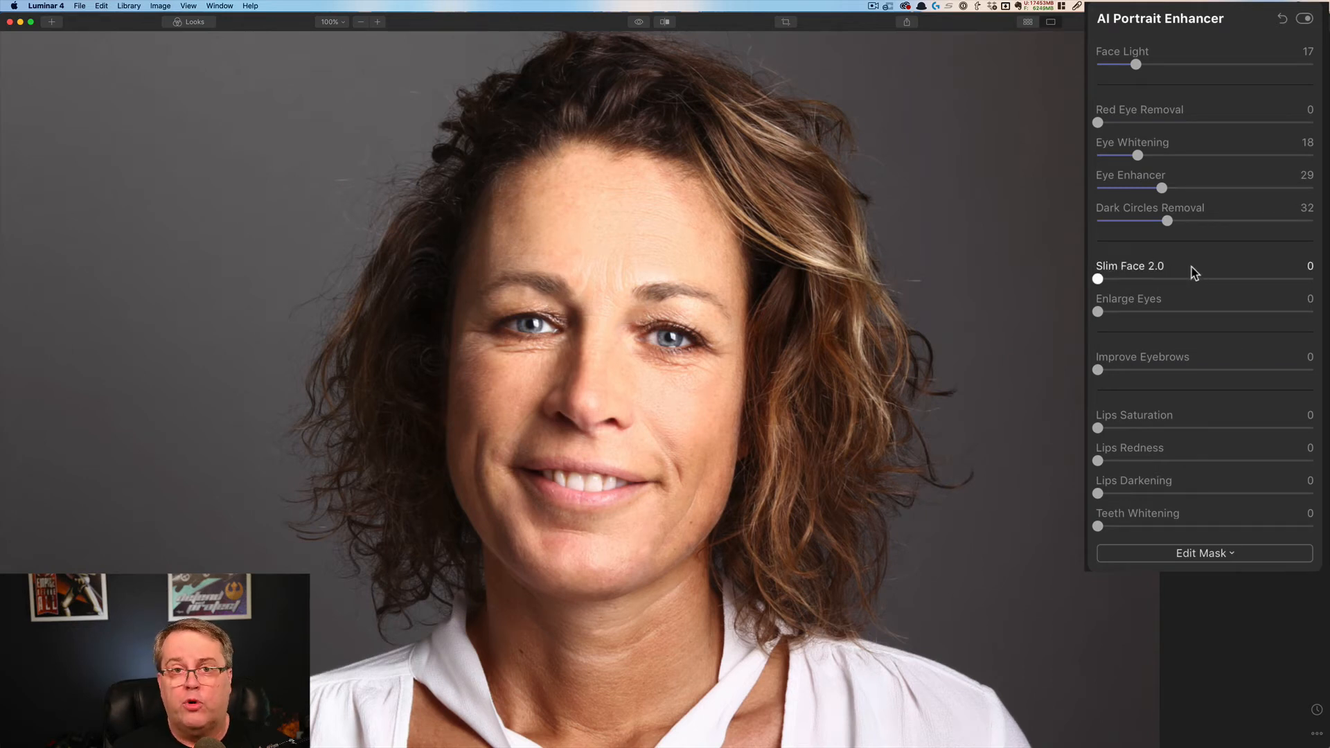
Set Slim Face 2.0 to 17 and Enlarge Eyes to 30.
left_click(1133, 278)
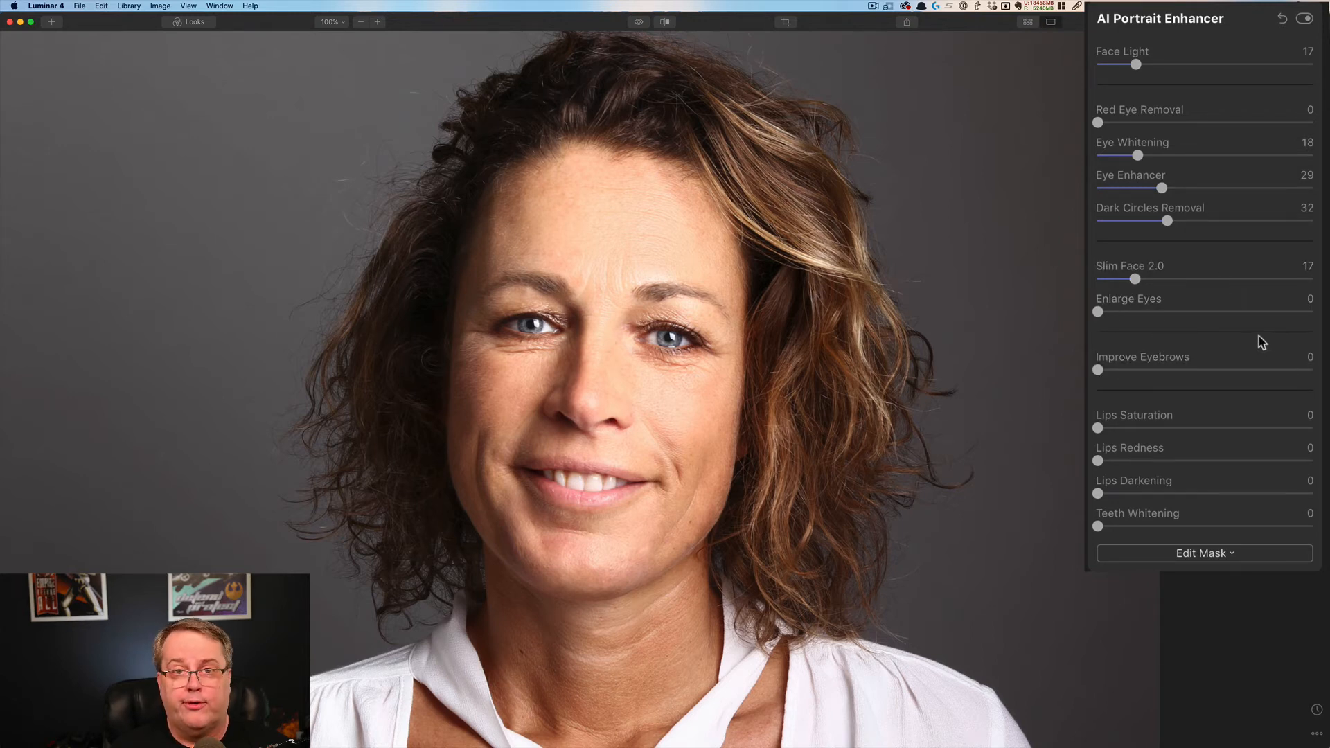
left_click(1162, 312)
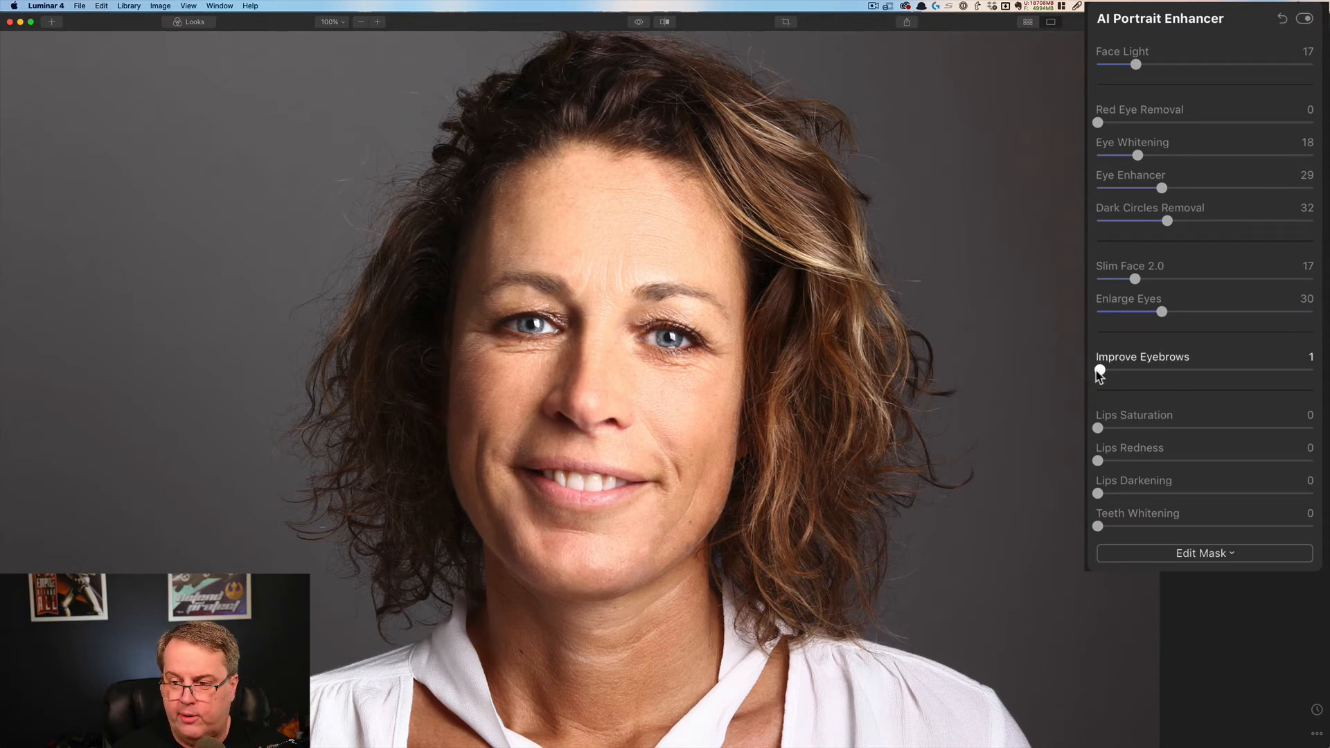
Test Improve Eyebrows at its maximum of 100 and settle it at 27.
left_click_drag(1097, 371, 1316, 382)
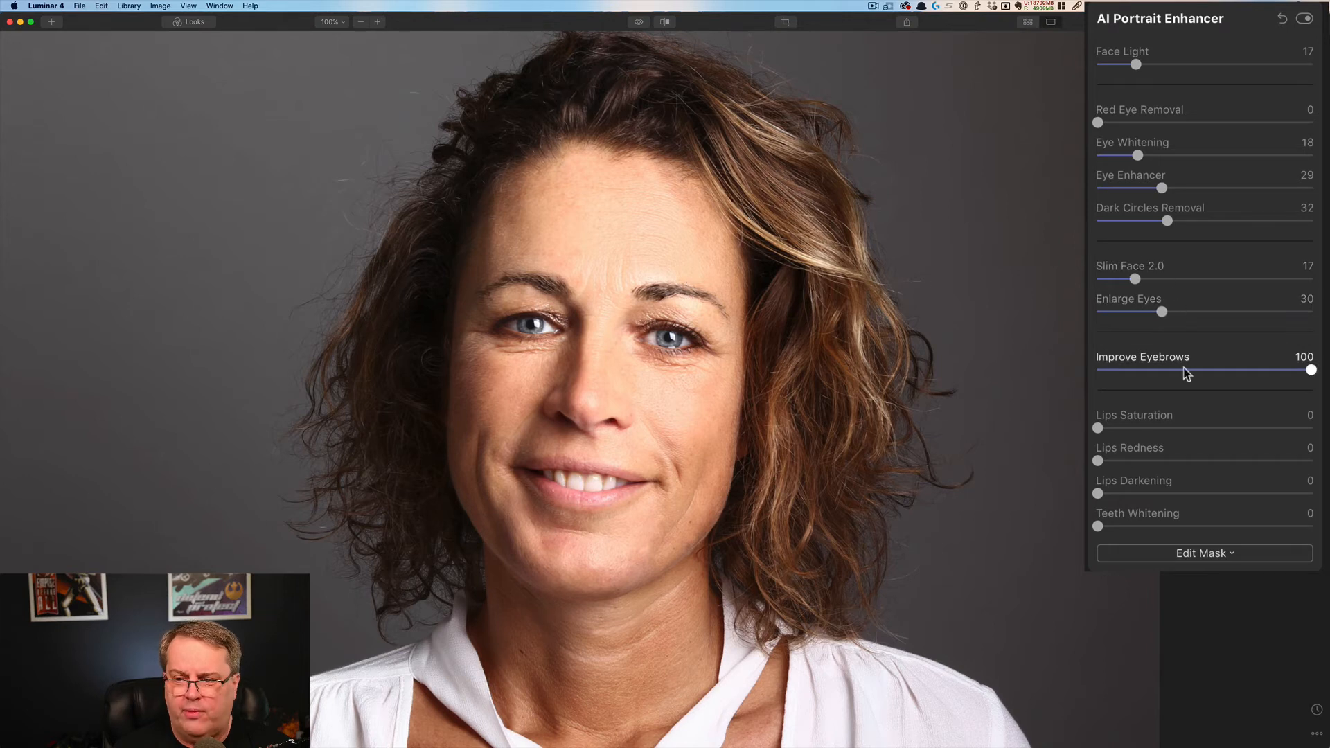
left_click(1156, 370)
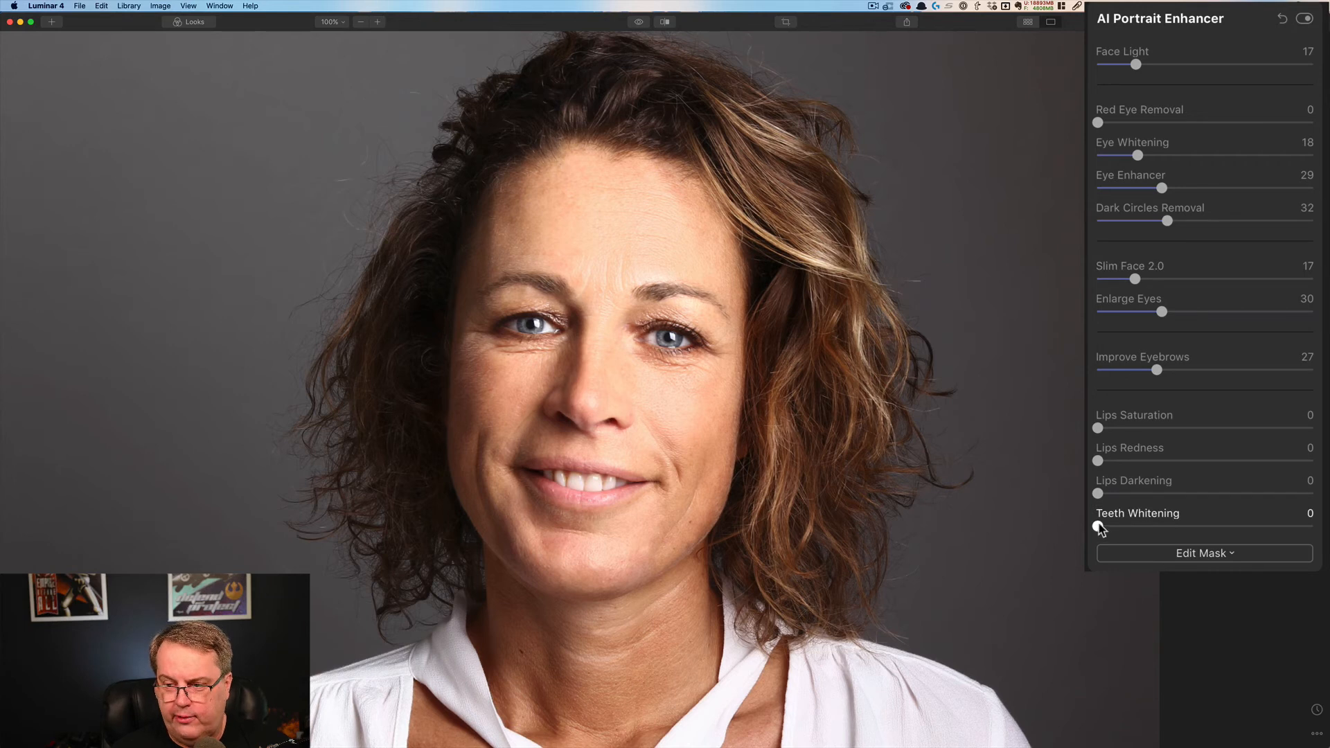
Test Teeth Whitening at its maximum of 100 and settle it at 27.
left_click_drag(1098, 531, 1313, 531)
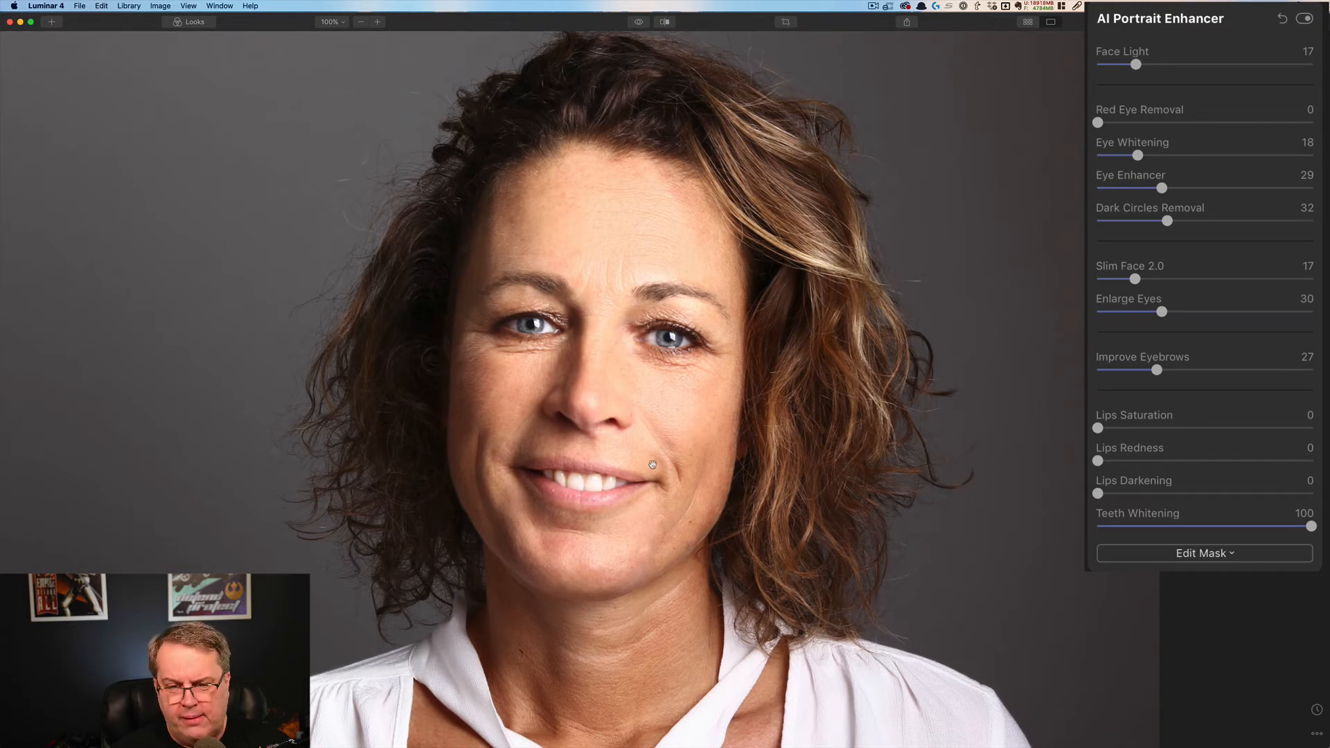
left_click(1212, 527)
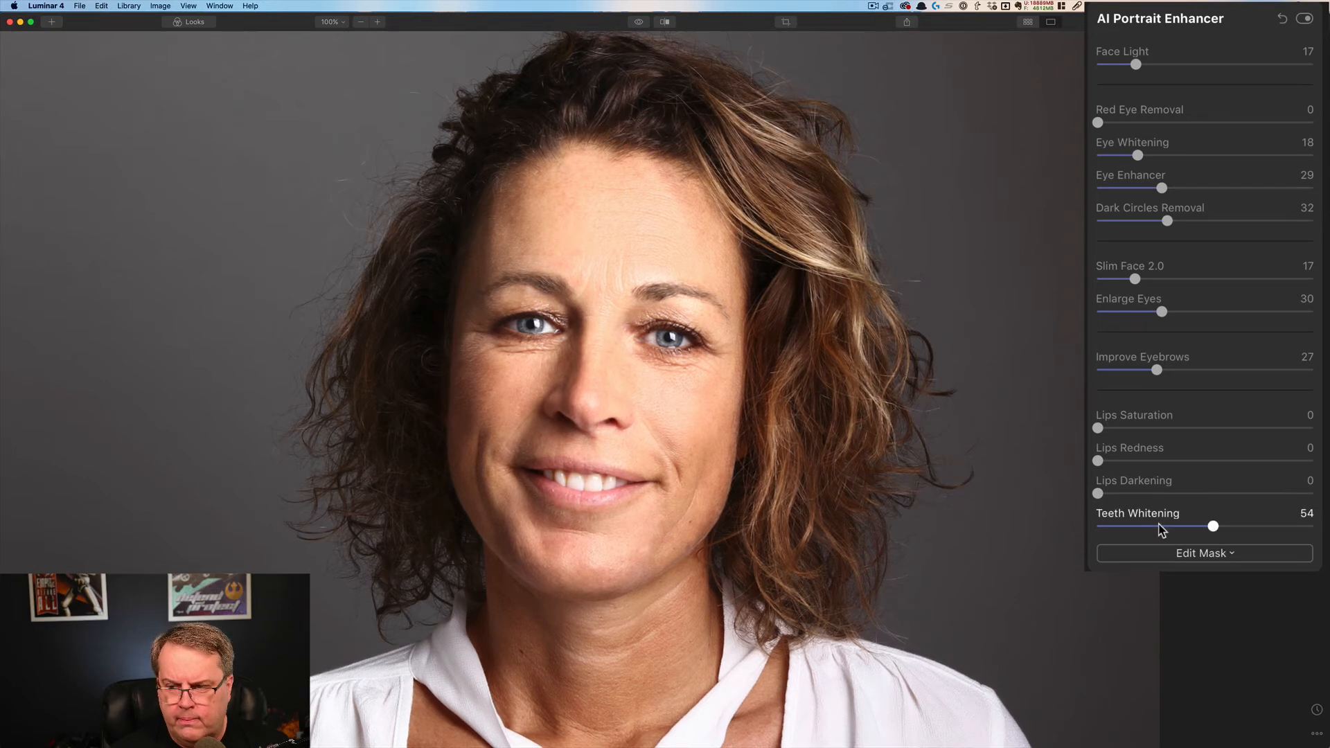
left_click_drag(1155, 528, 1155, 528)
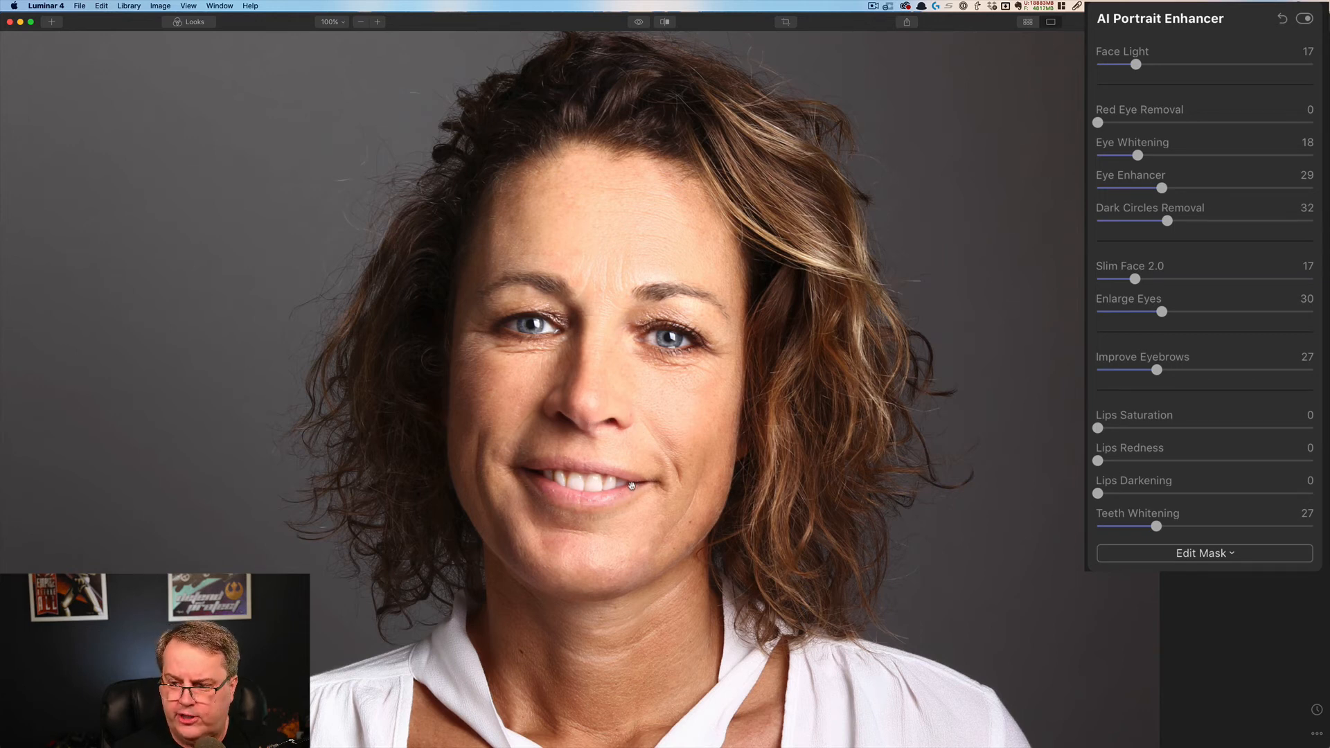
Set Lips Saturation to 31, Lips Redness to 32 and Lips Darkening to 33, and compare the portrait with the enhancer off and on.
left_click(1162, 428)
left_click(1164, 429)
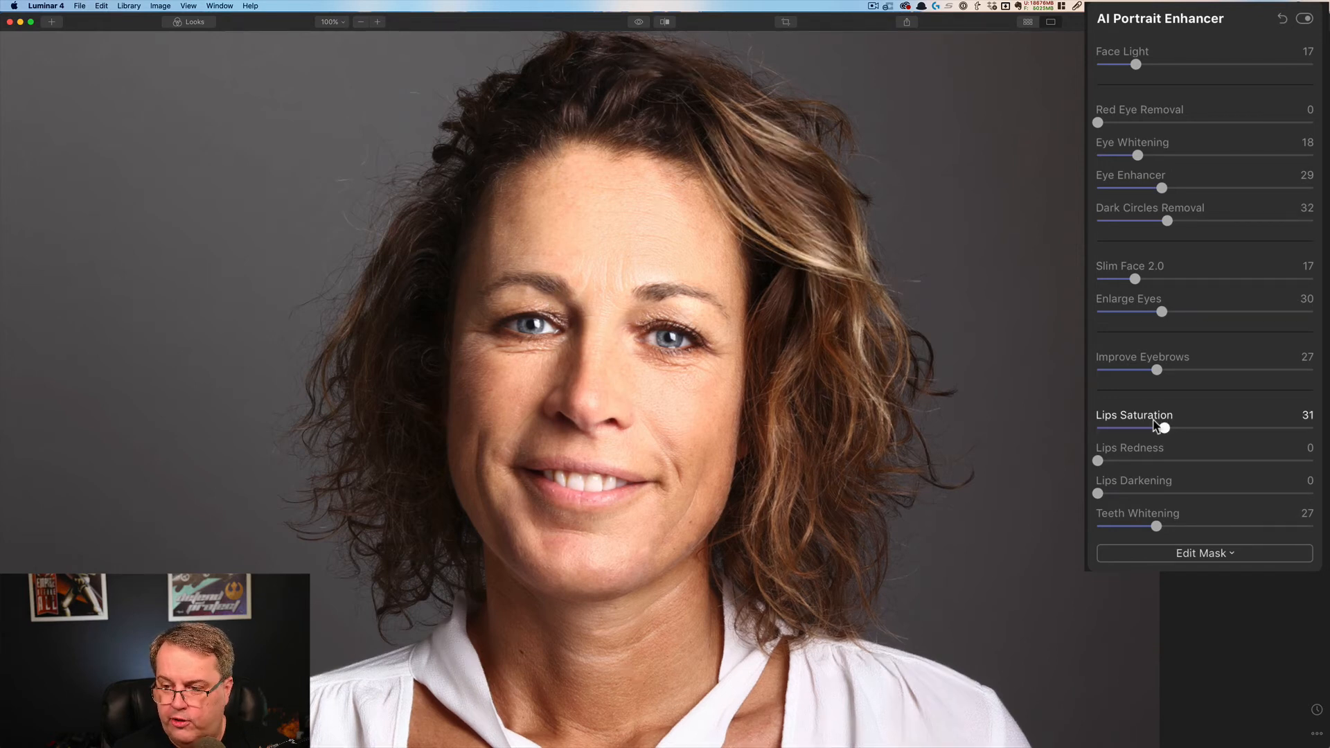
left_click(1168, 461)
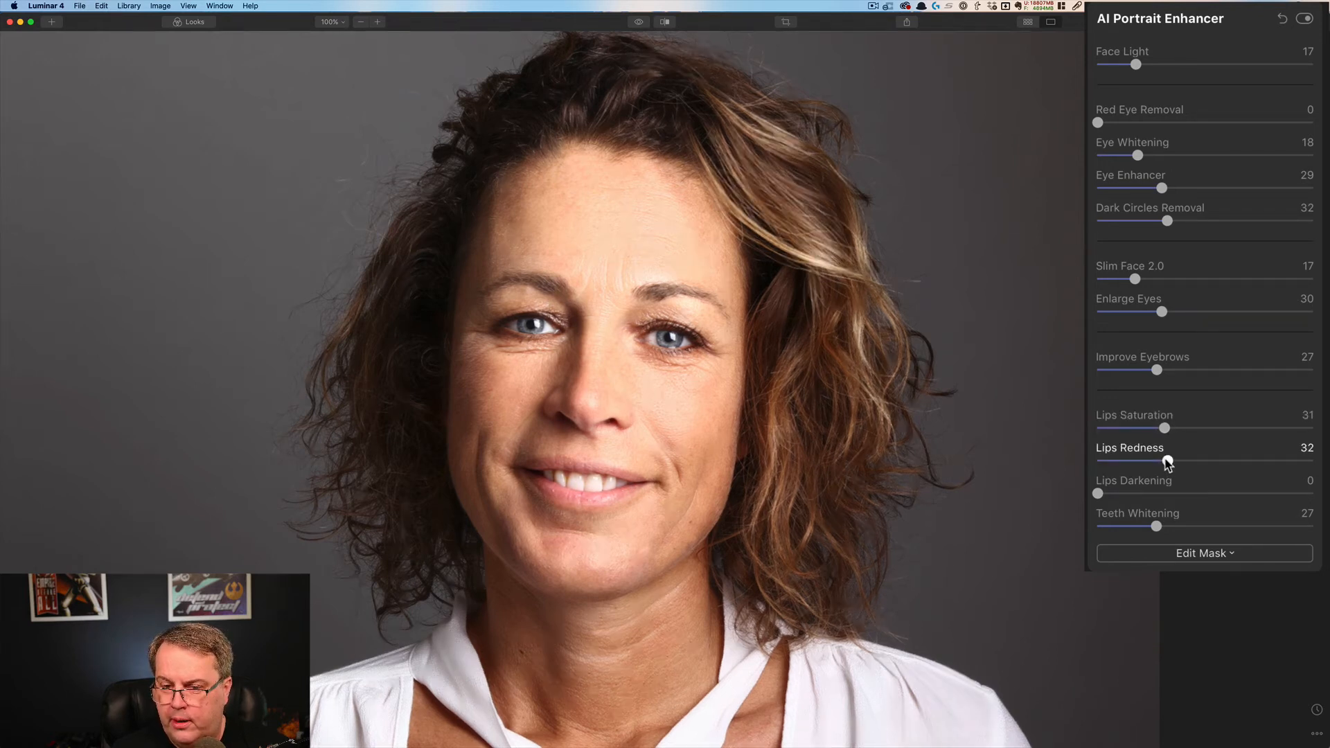
left_click(1169, 493)
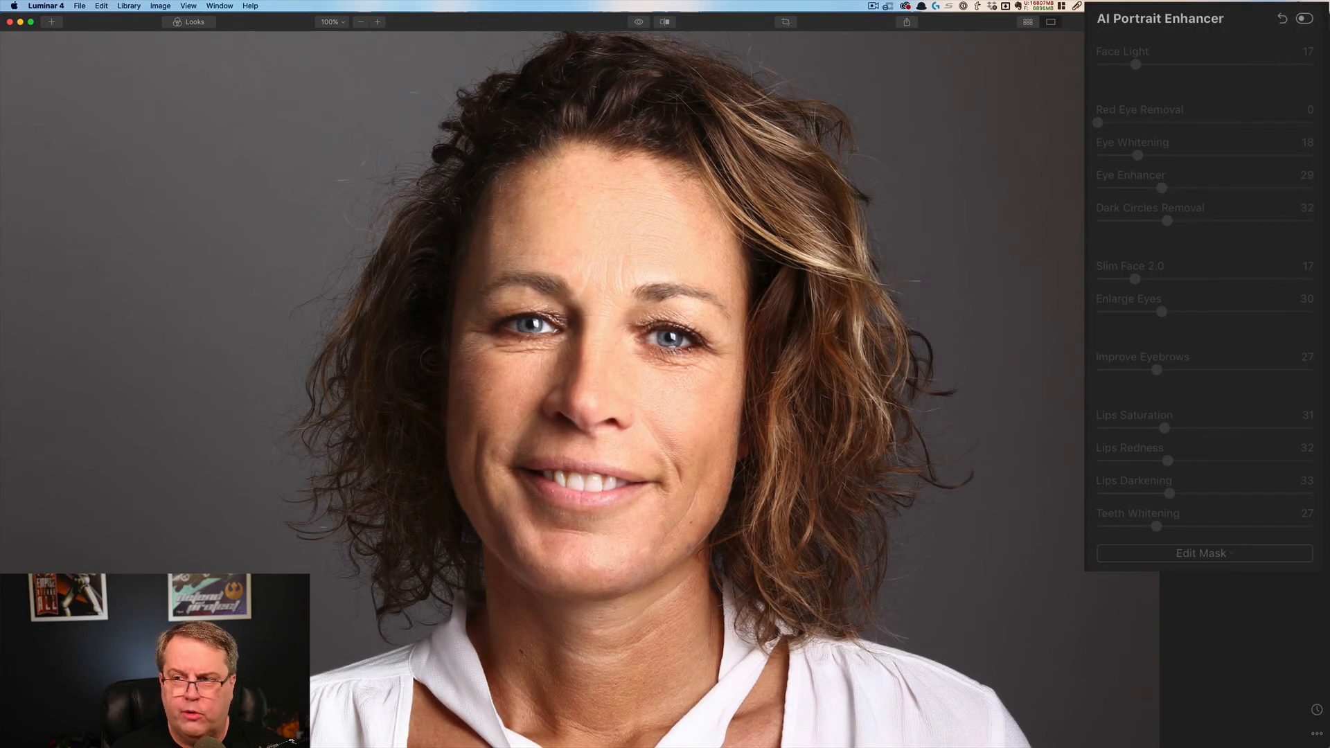
left_click(1305, 19)
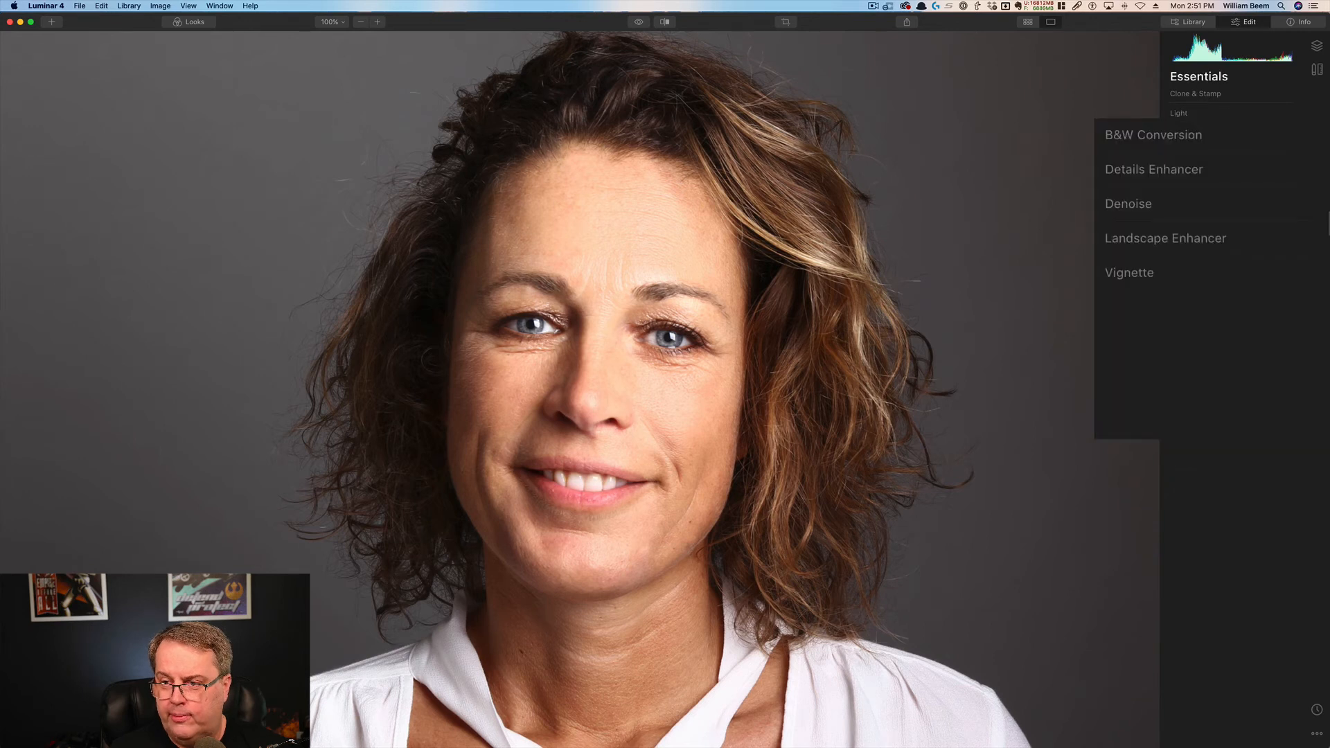
Fit the whole portrait to the screen and convert it to black and white with B&W Conversion.
left_click(1193, 137)
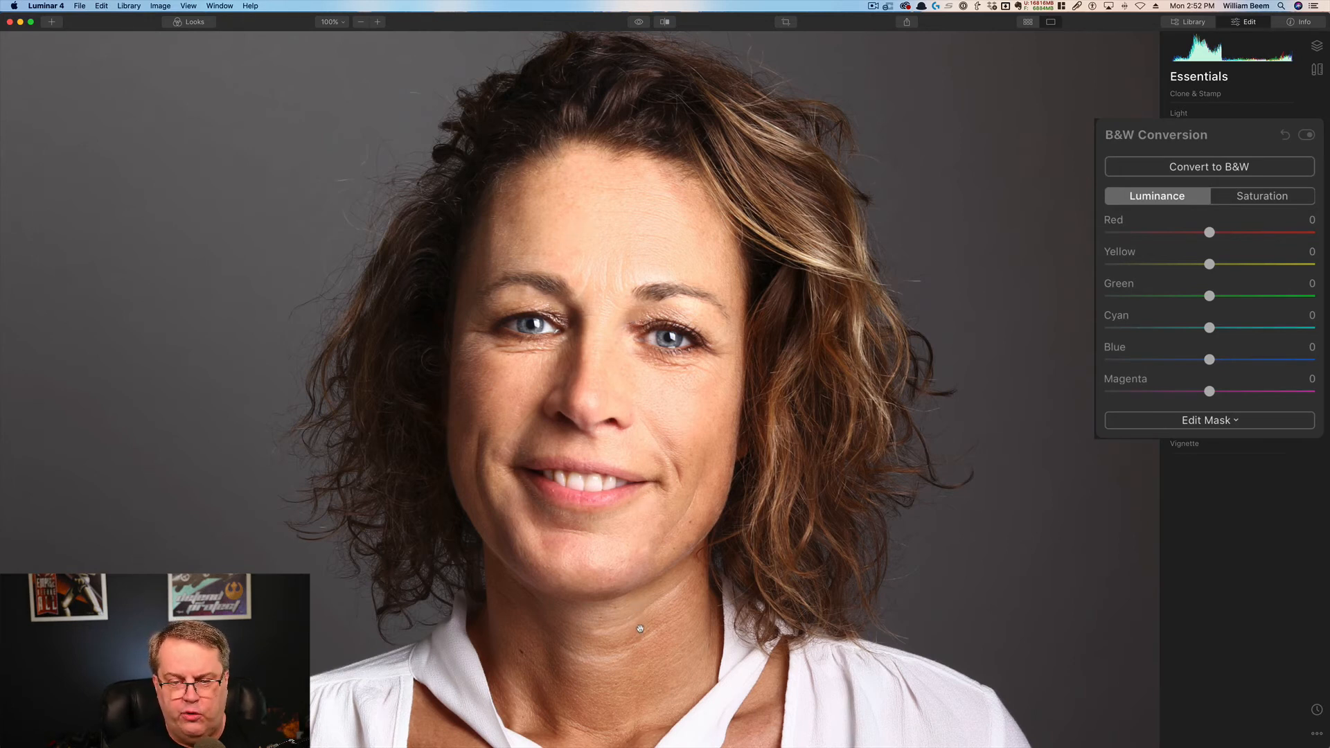
left_click(344, 23)
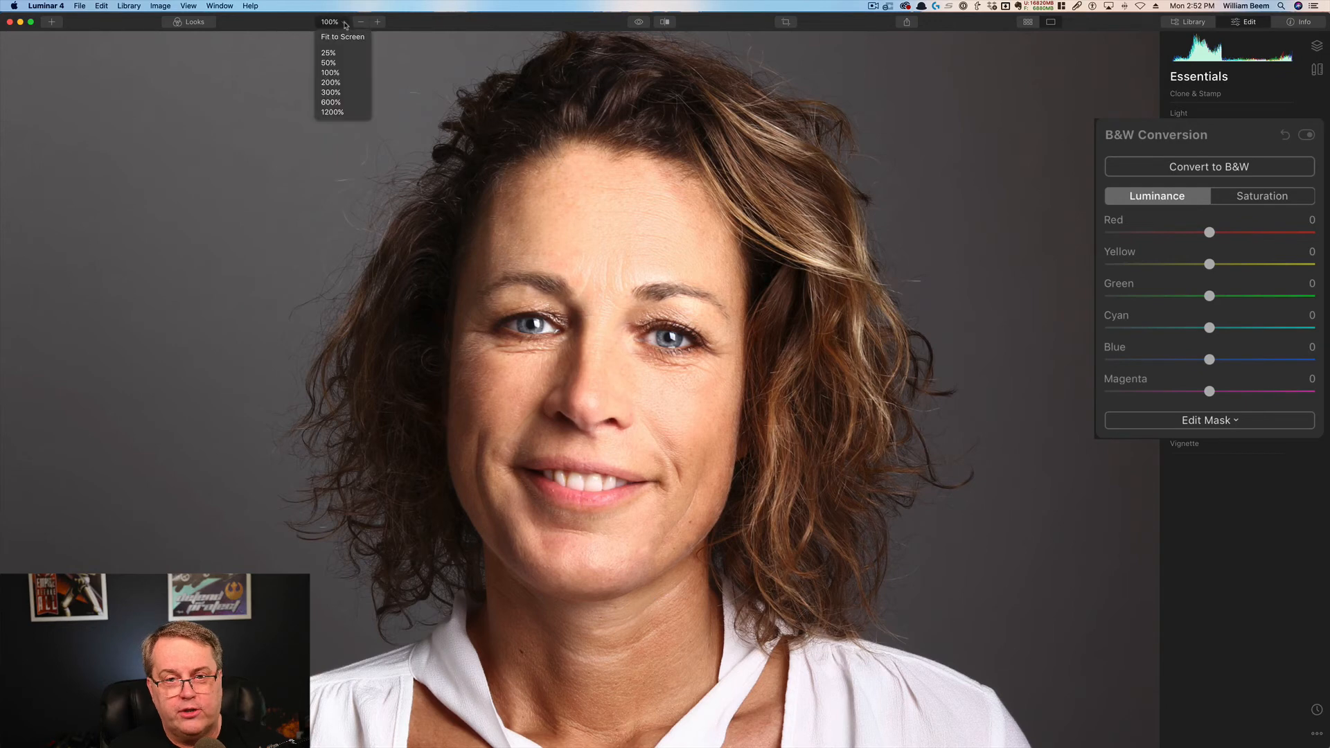
left_click(334, 36)
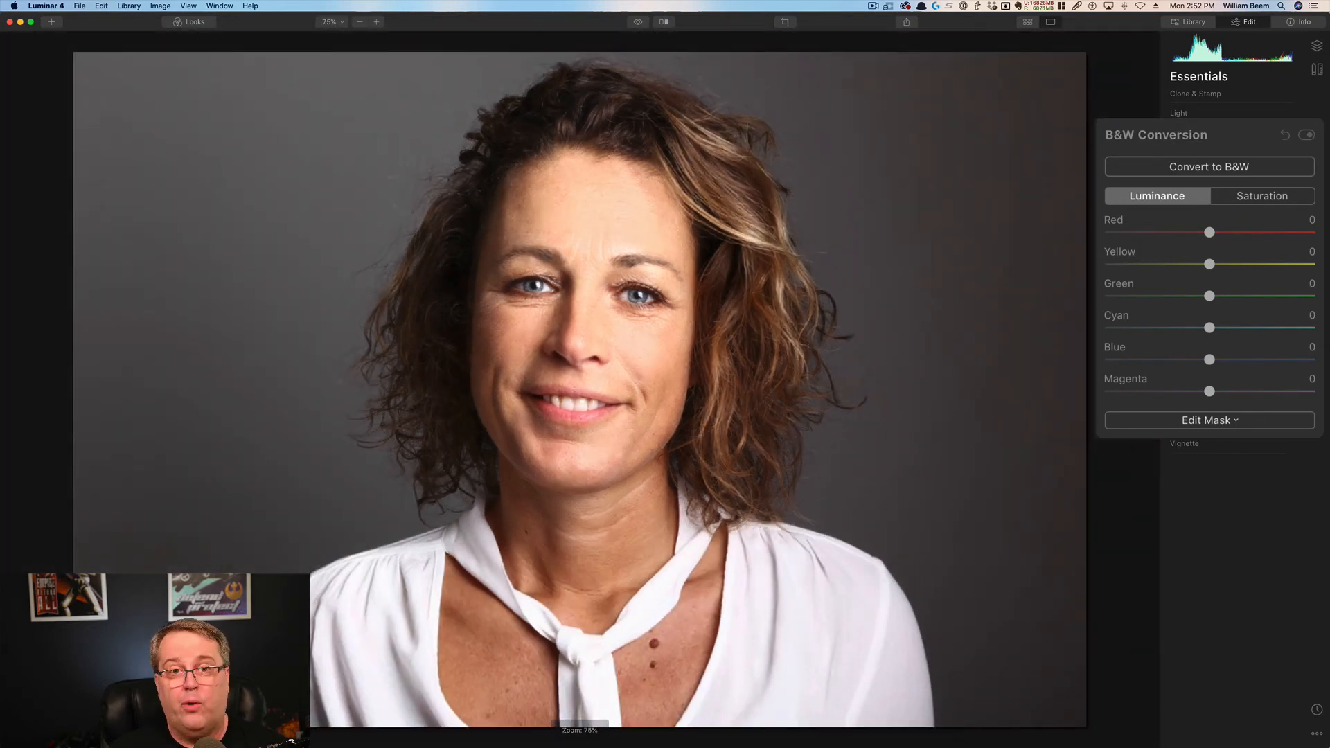
left_click(1215, 168)
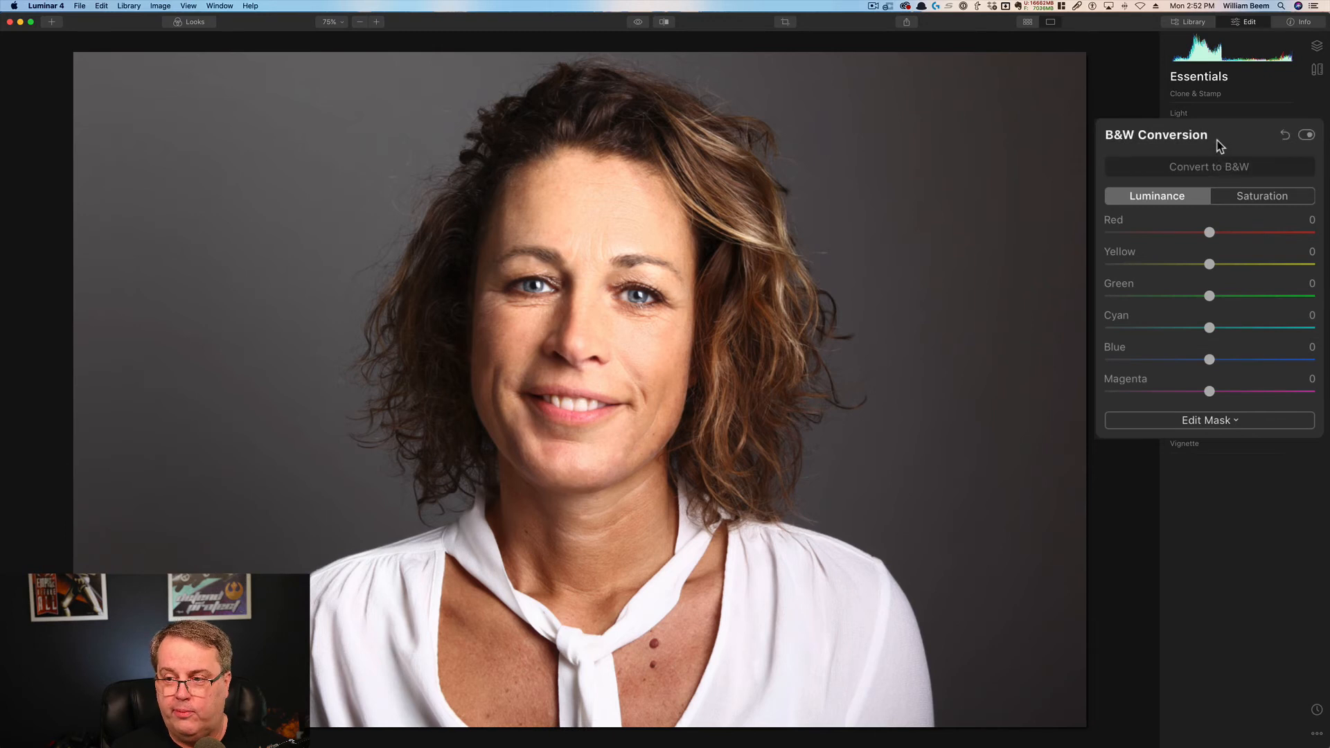
Bring color back with B&W Conversion saturation at Red 127 and Yellow 125, and compare the portrait with its original.
left_click(1271, 196)
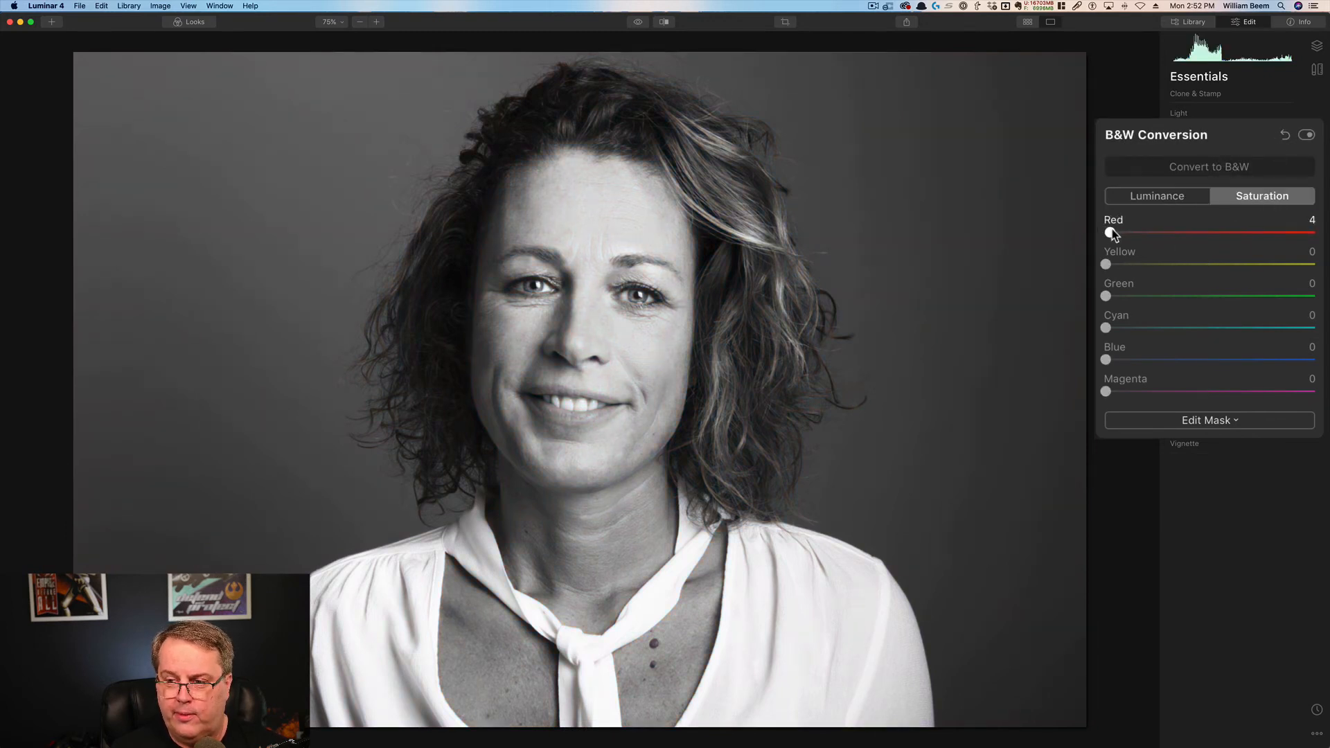
left_click_drag(1152, 235, 1245, 252)
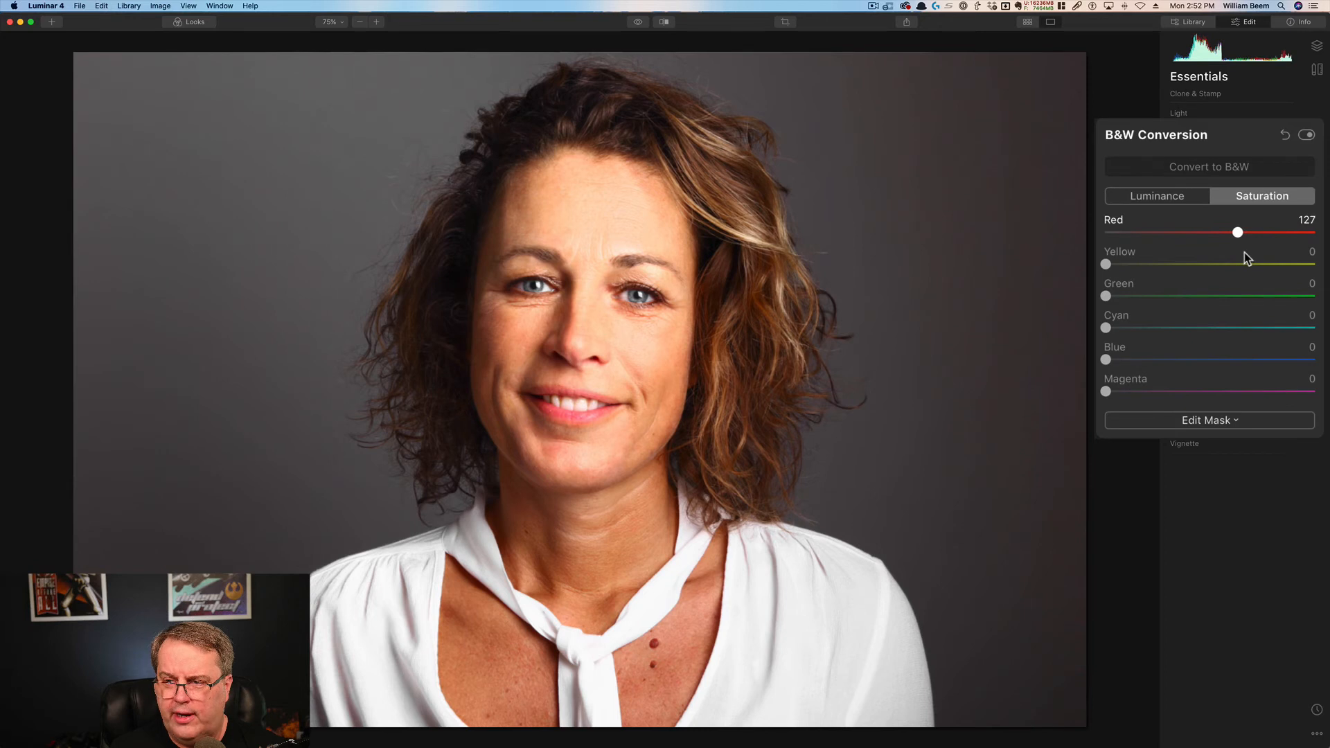
left_click_drag(1156, 264, 1243, 270)
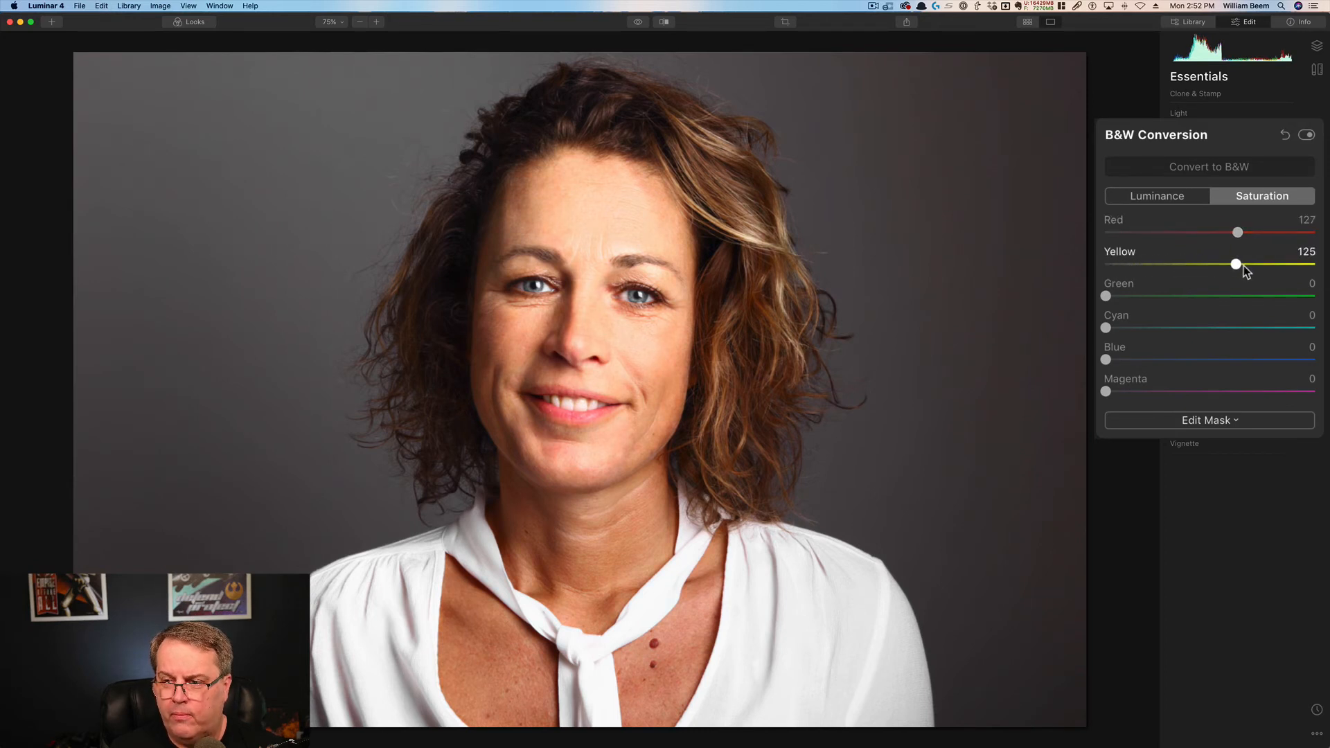
left_click_drag(1244, 265, 1242, 266)
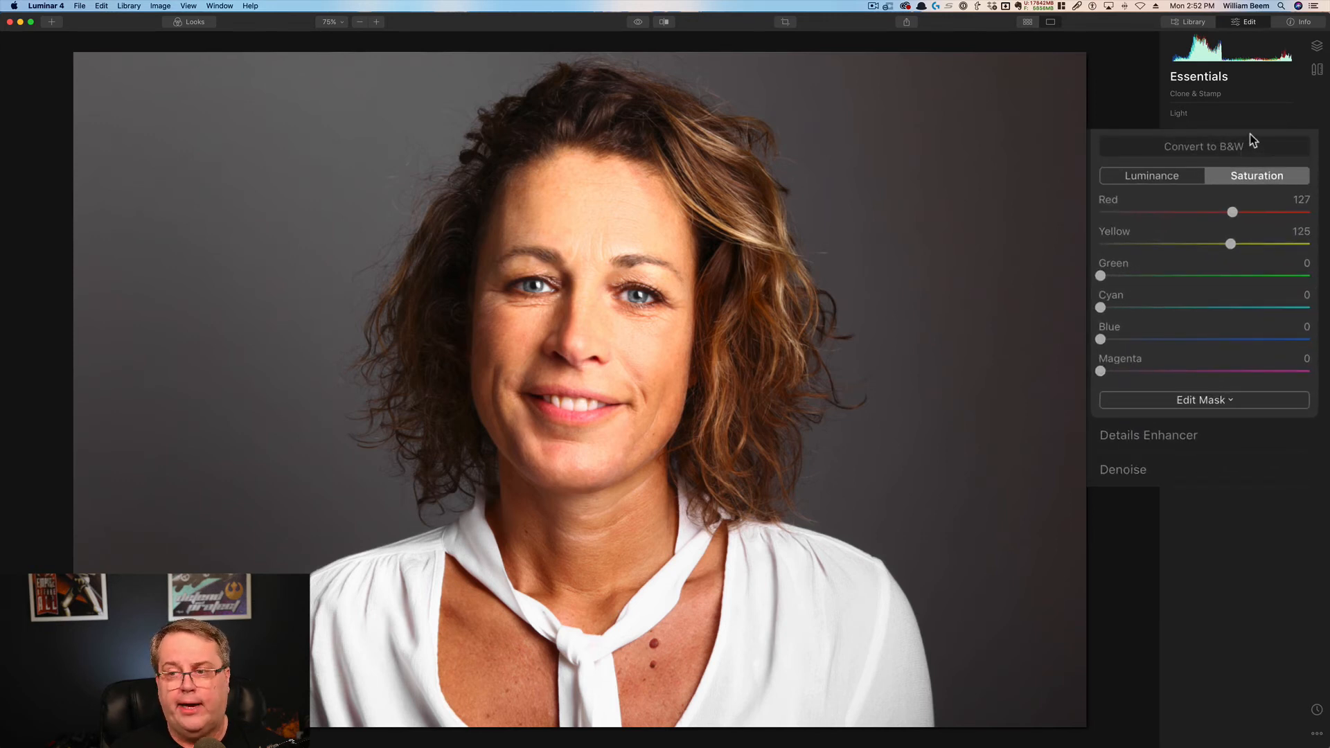
left_click(638, 23)
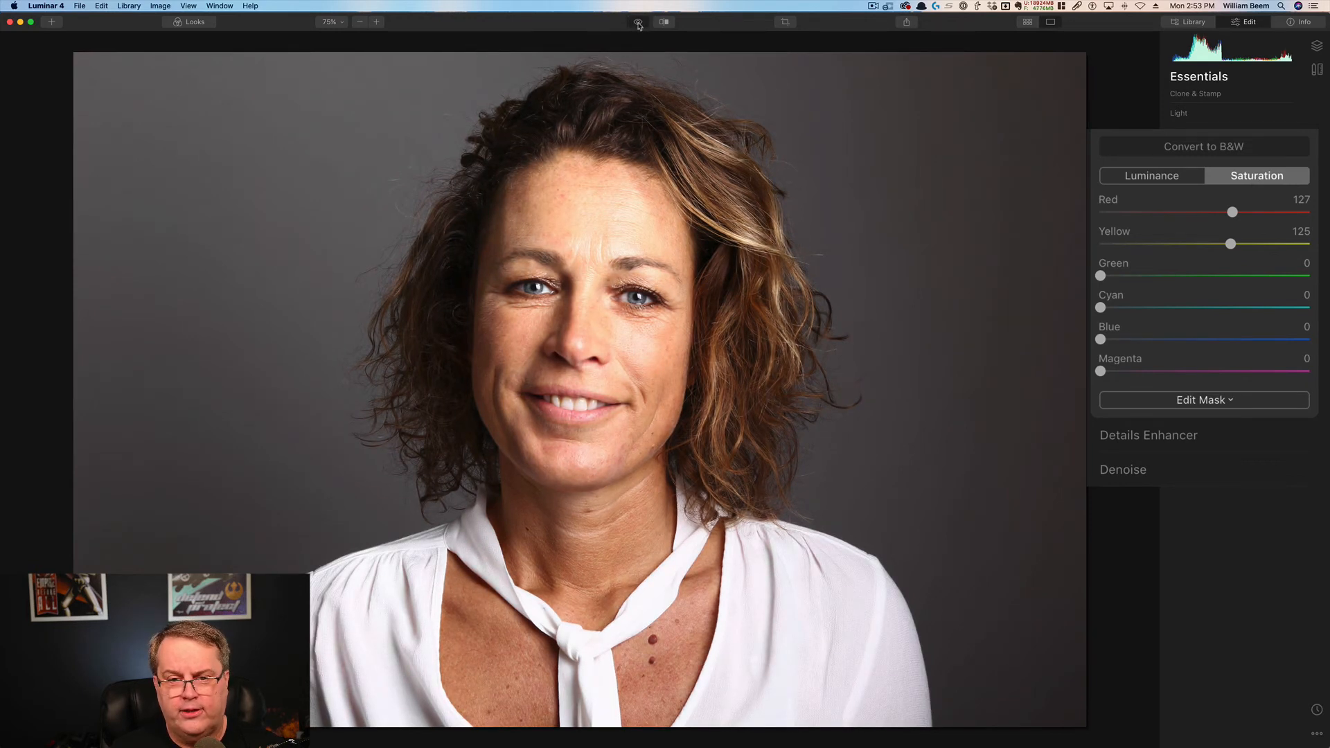
left_click(638, 23)
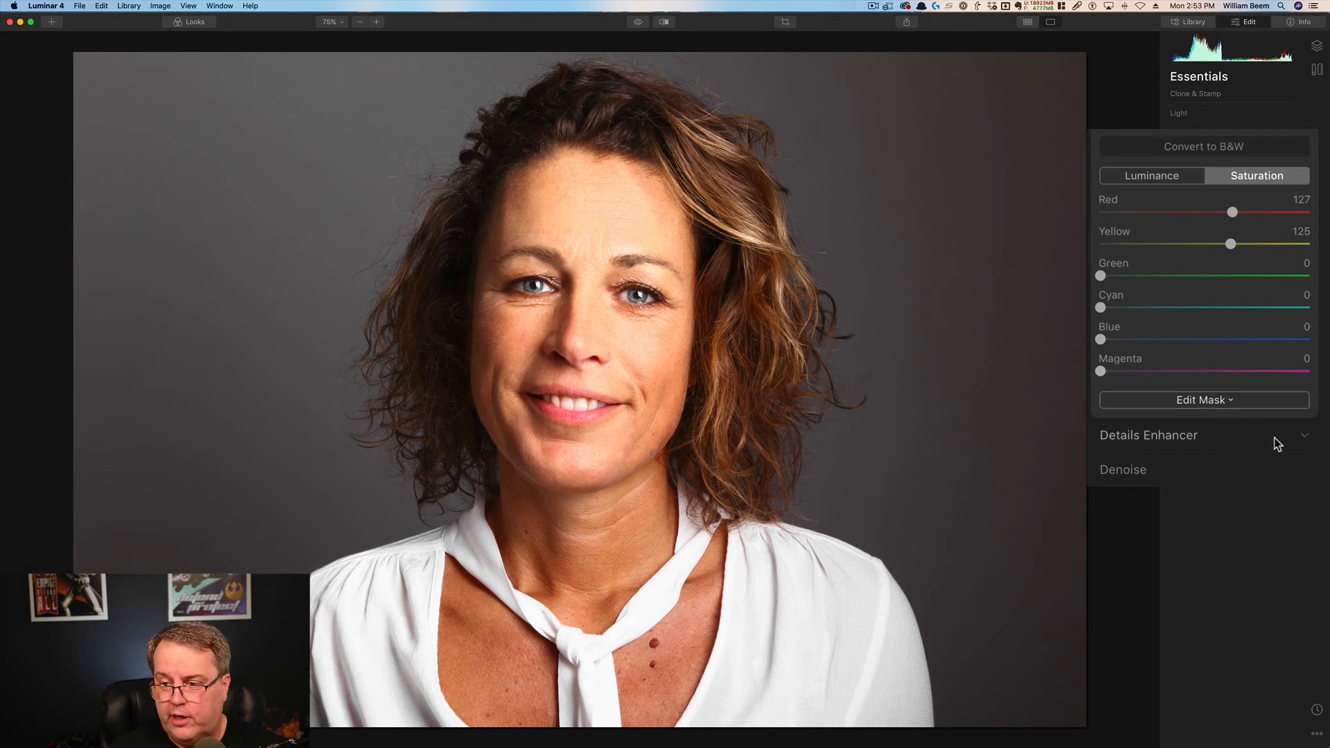
Set Details Enhancer to Sharpen 38, Sharpening Radius about 25 and Sharpening Masking about 78, and check the face at 200%.
left_click(1305, 443)
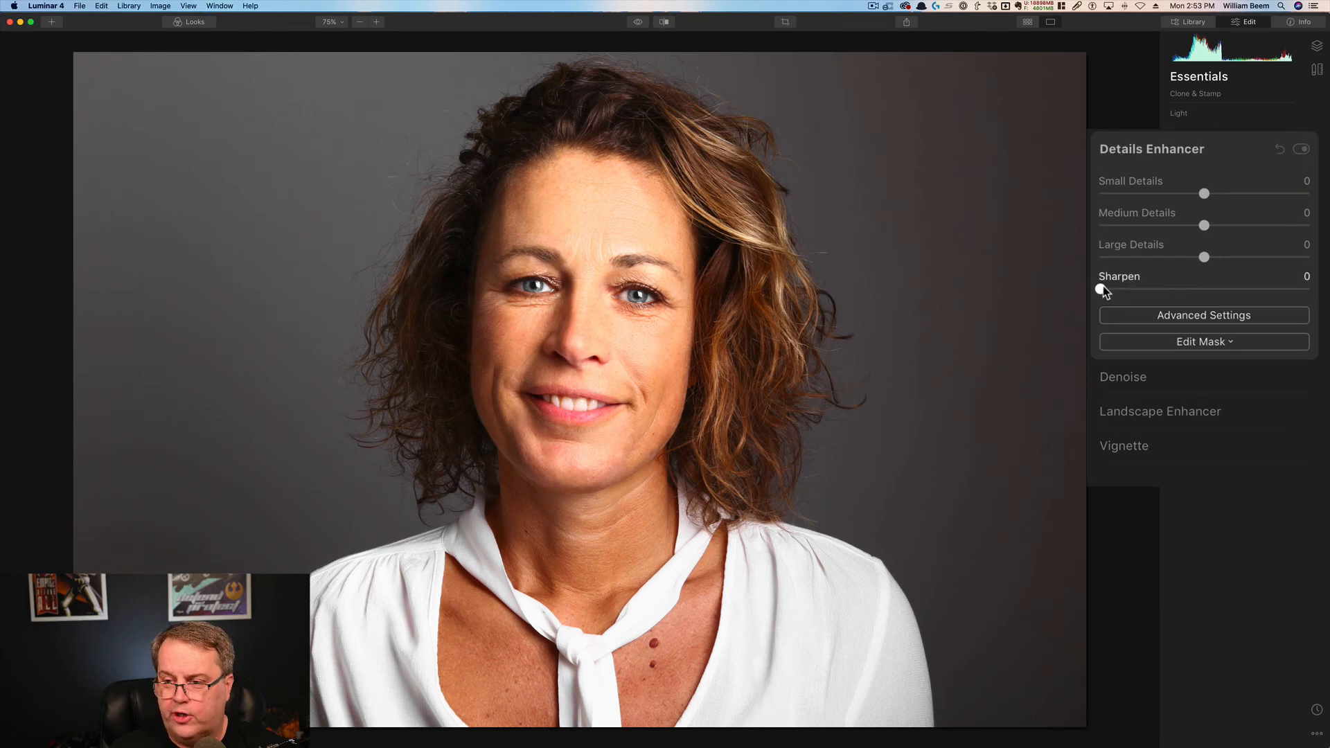
left_click_drag(1102, 290, 1107, 290)
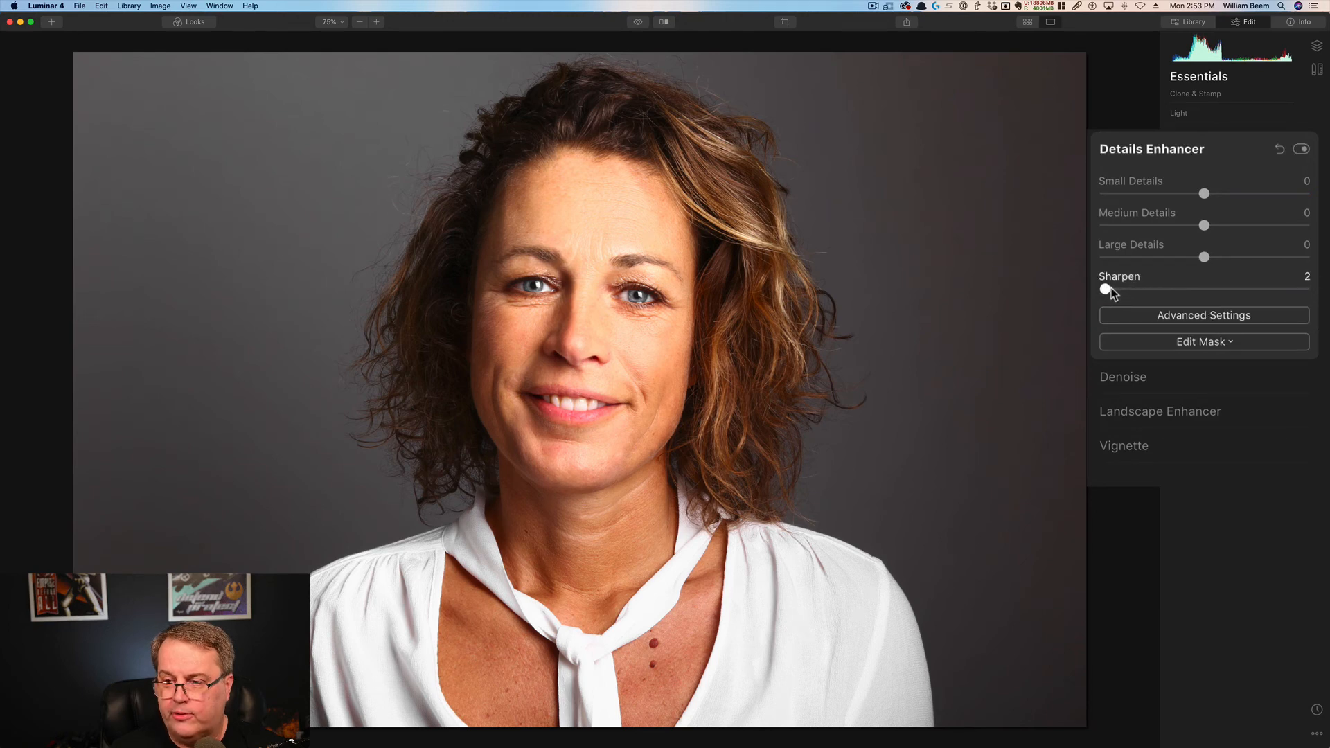
left_click(1169, 316)
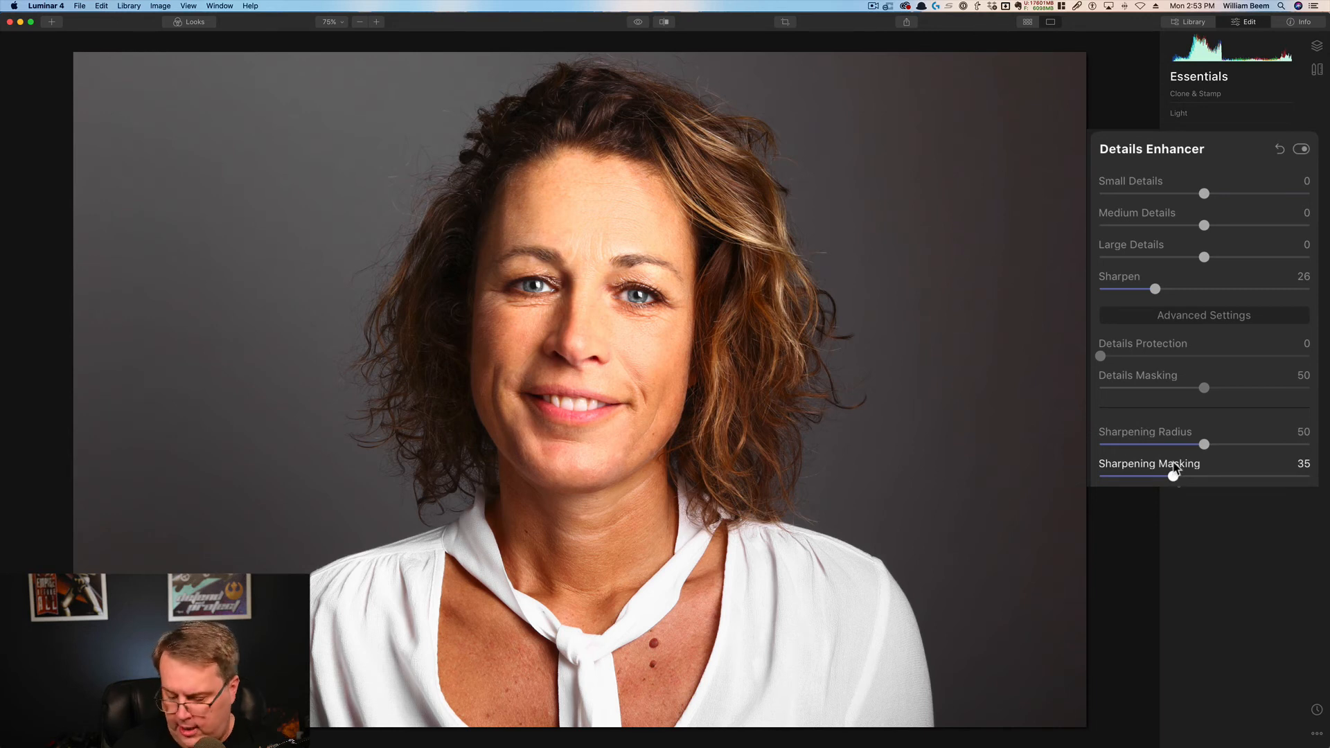
left_click_drag(1204, 447, 1272, 450)
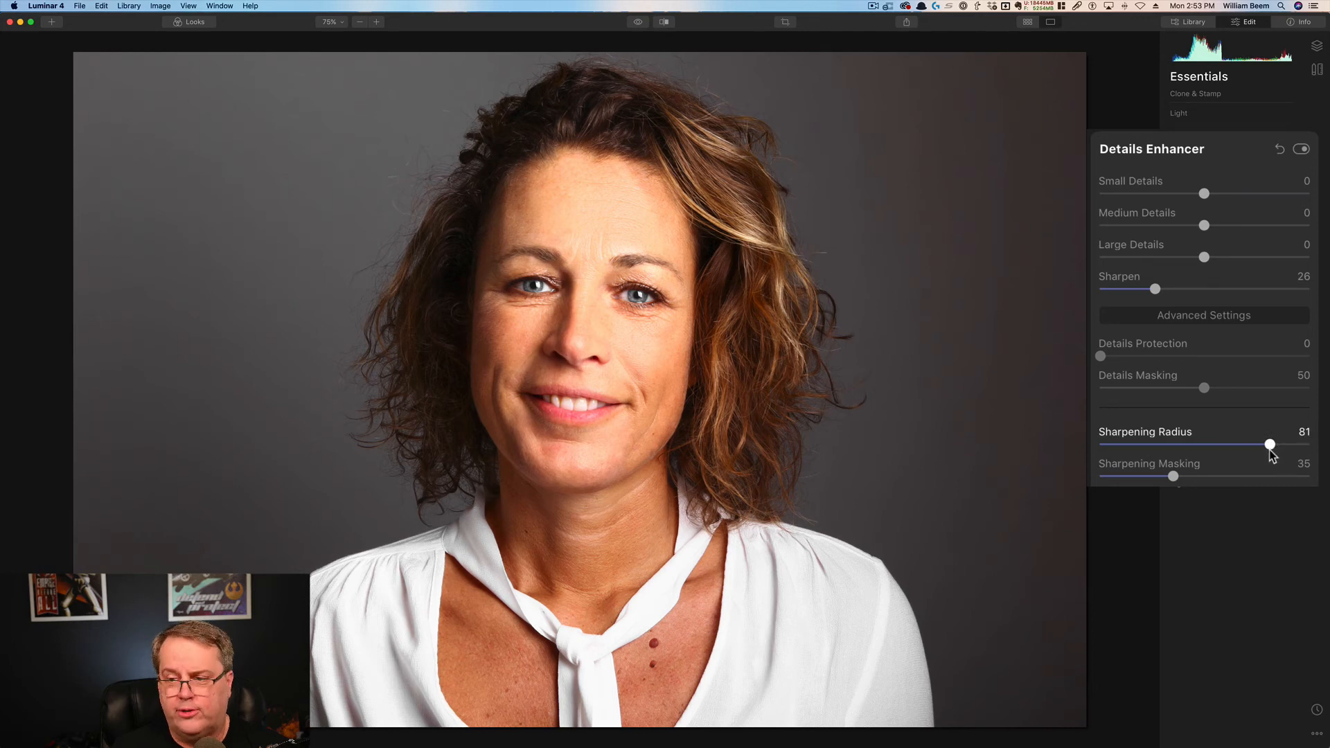
left_click_drag(1160, 451, 1266, 478)
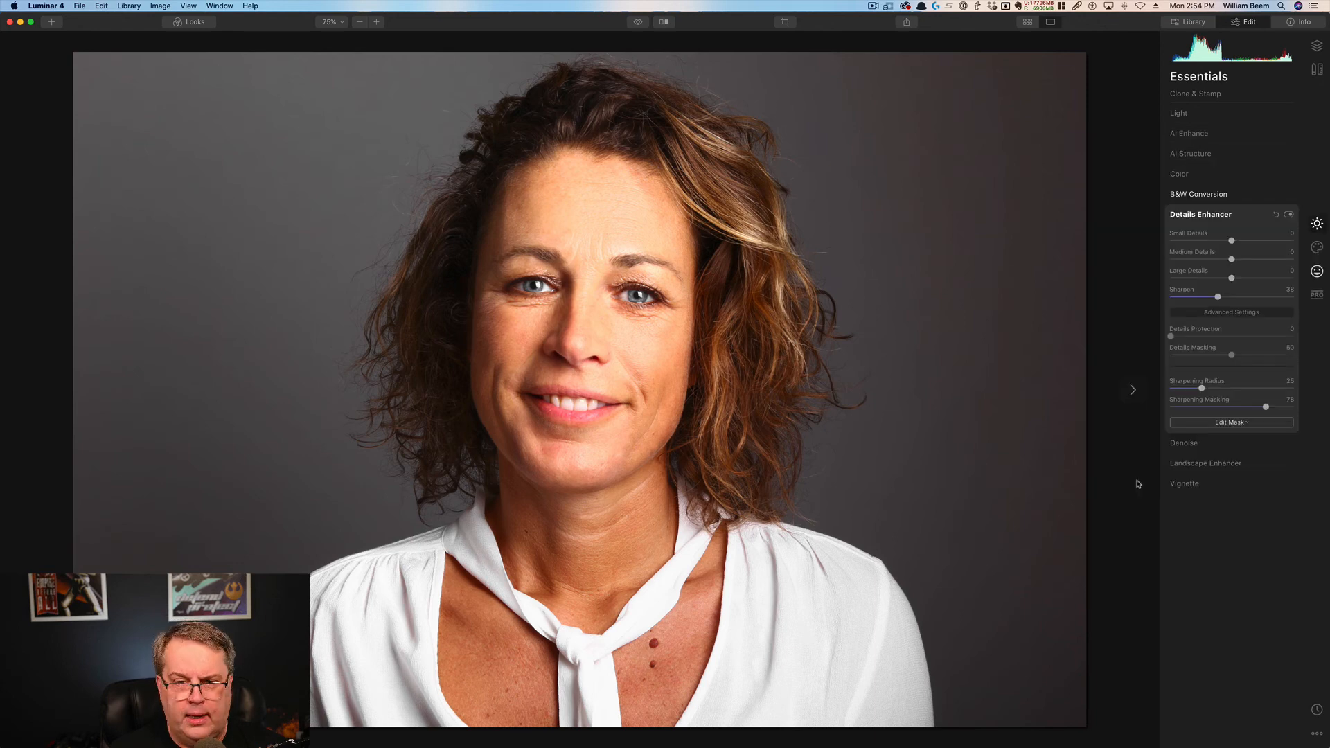
left_click(336, 23)
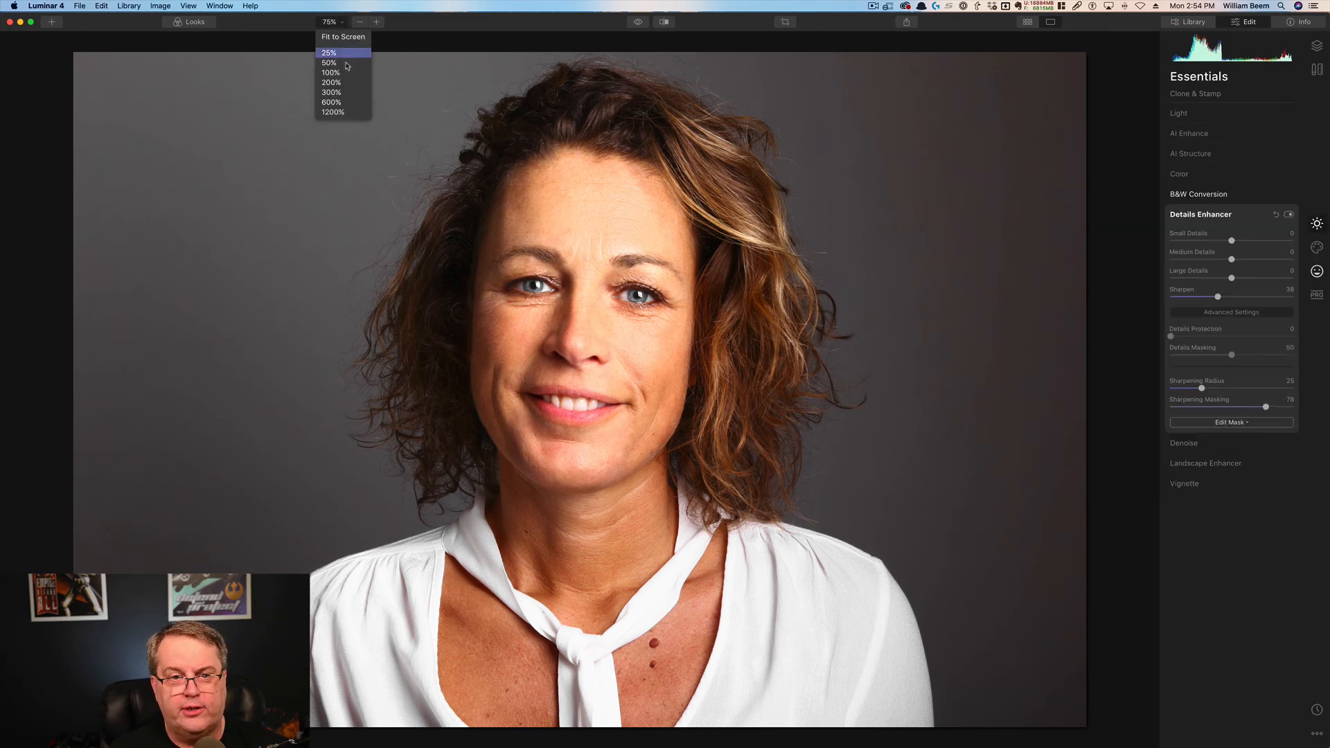
left_click(347, 84)
left_click_drag(582, 160, 590, 274)
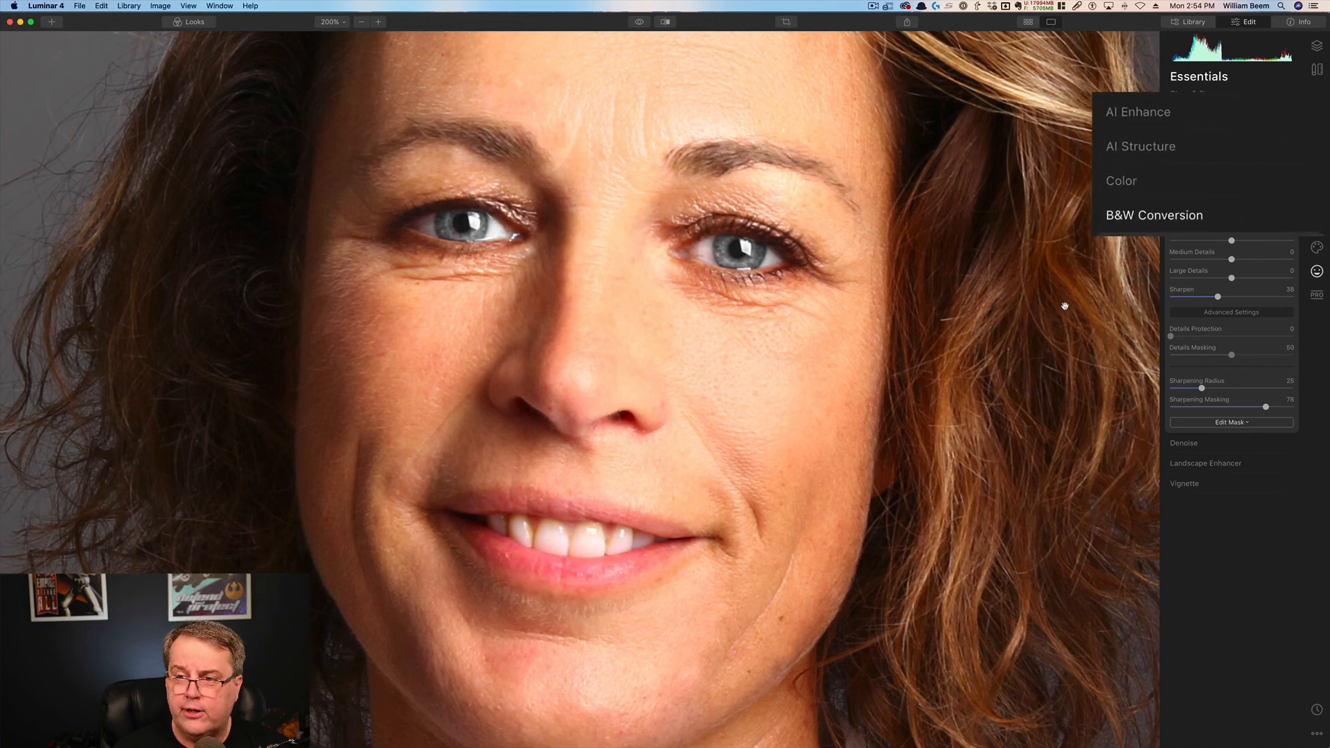
Apply AI Enhance with AI Accent at 53 while viewing the whole portrait fitted to the screen.
left_click(343, 24)
left_click(343, 36)
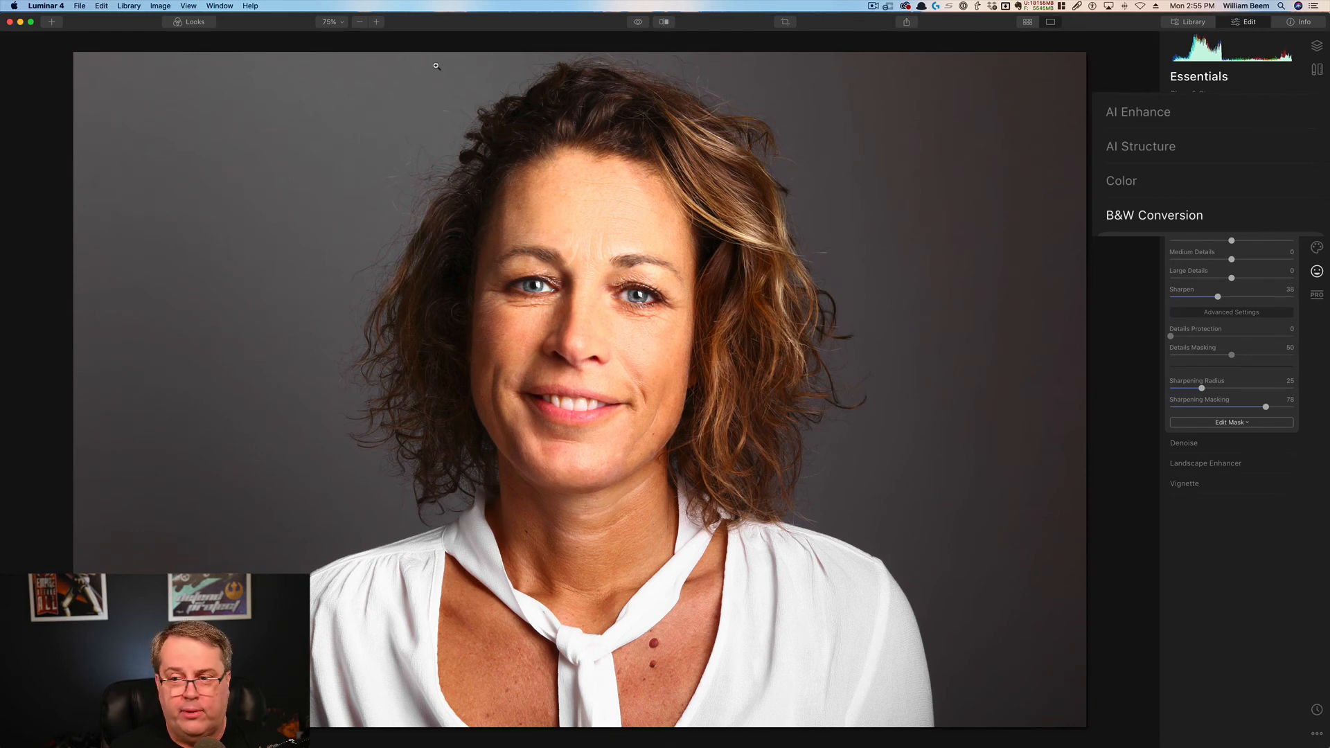
left_click(1169, 118)
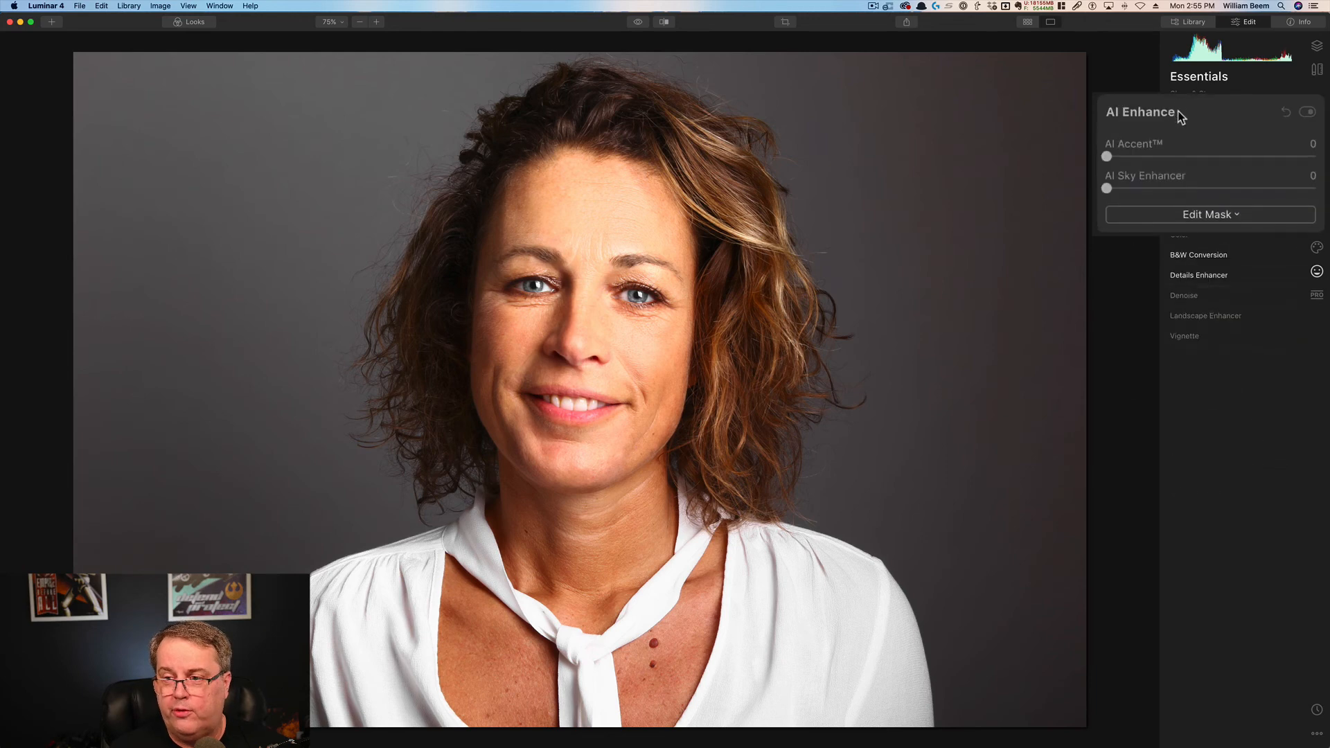
left_click(1221, 157)
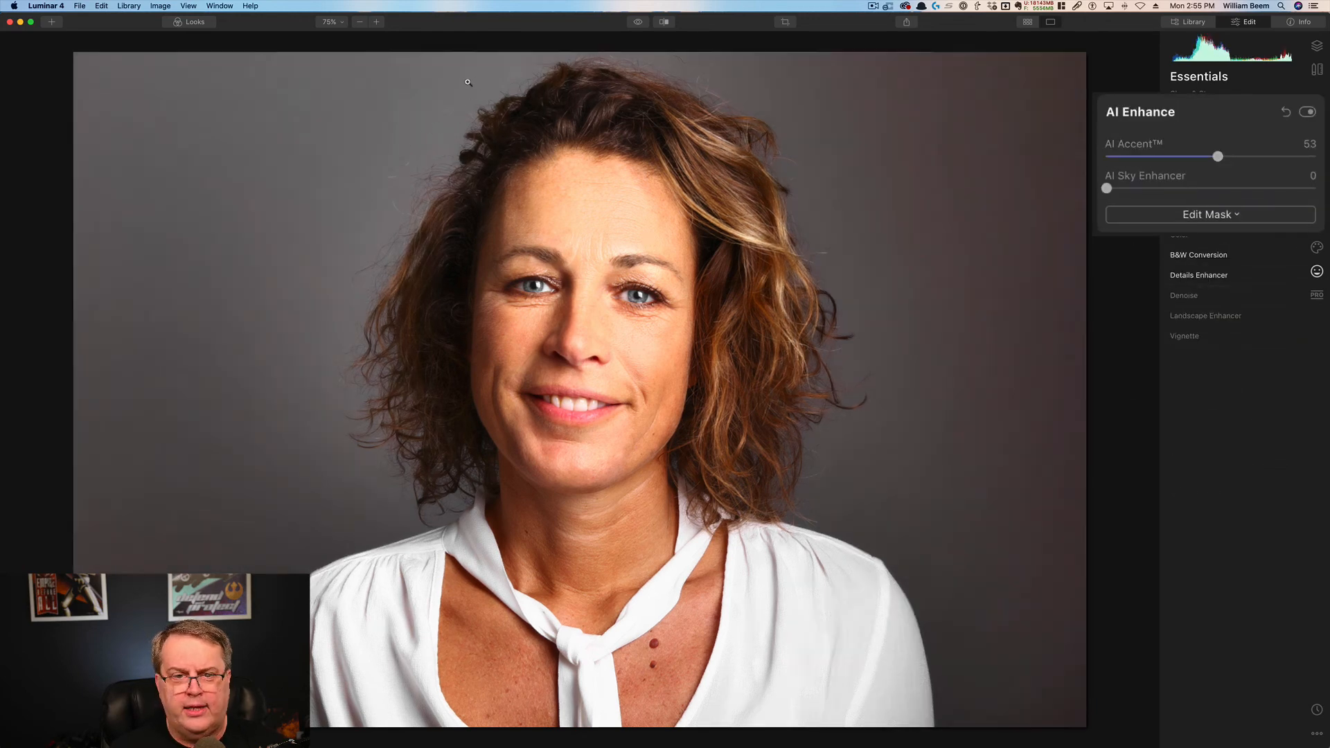